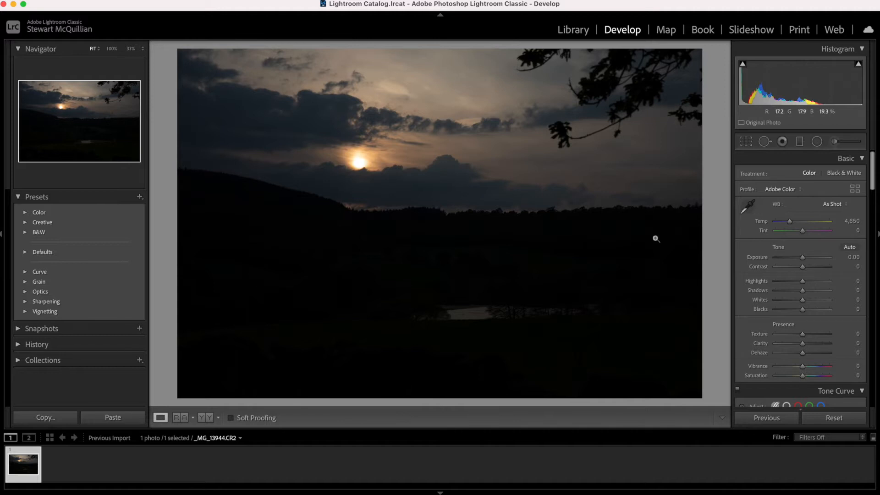
Apply Auto tone, and place a tilted radial filter over the dark hillside and valley in the photo's left half
click(850, 247)
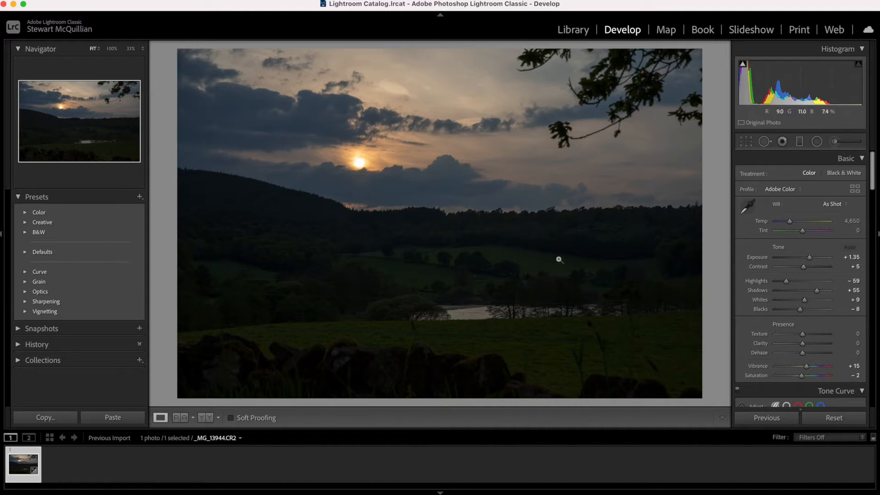
click(818, 143)
scroll(806, 291, down, 5)
scroll(819, 329, down, 1)
drag(179, 182, 453, 250)
drag(438, 216, 408, 281)
drag(255, 203, 387, 282)
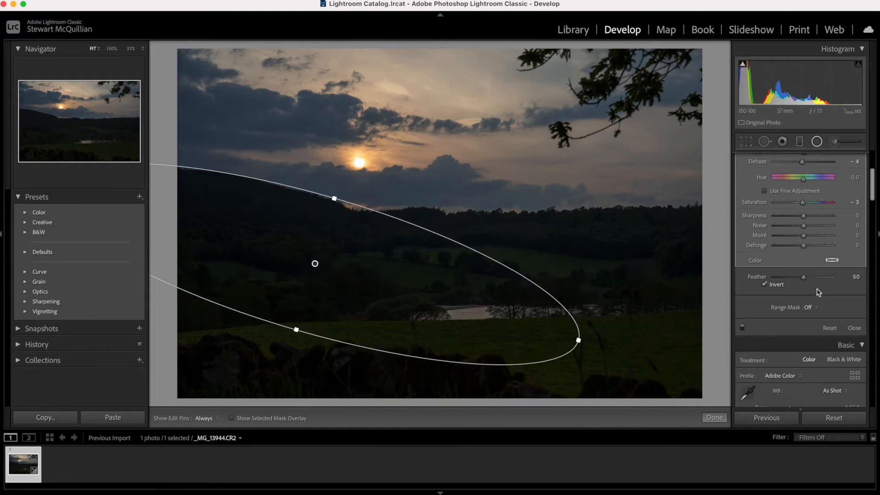
Restrict the hillside radial filter with a Luminance range mask, range 2/100 and smoothness 45, and widen its ellipse slightly
click(818, 312)
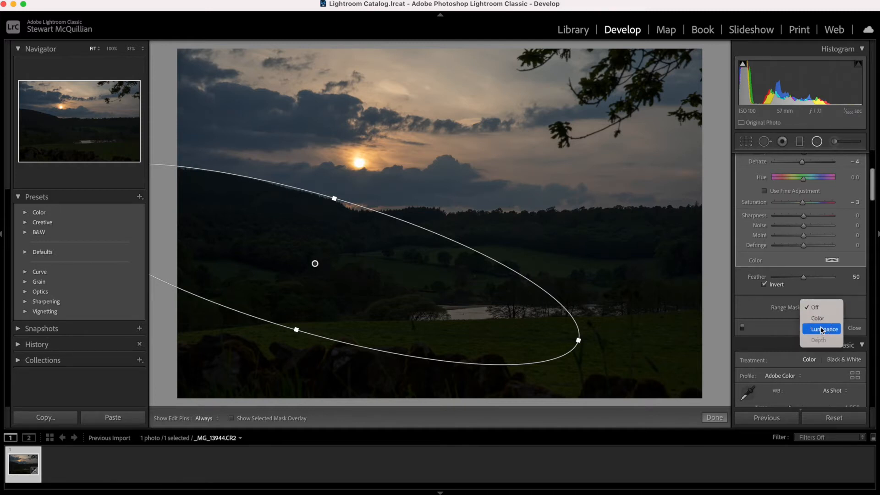
click(824, 329)
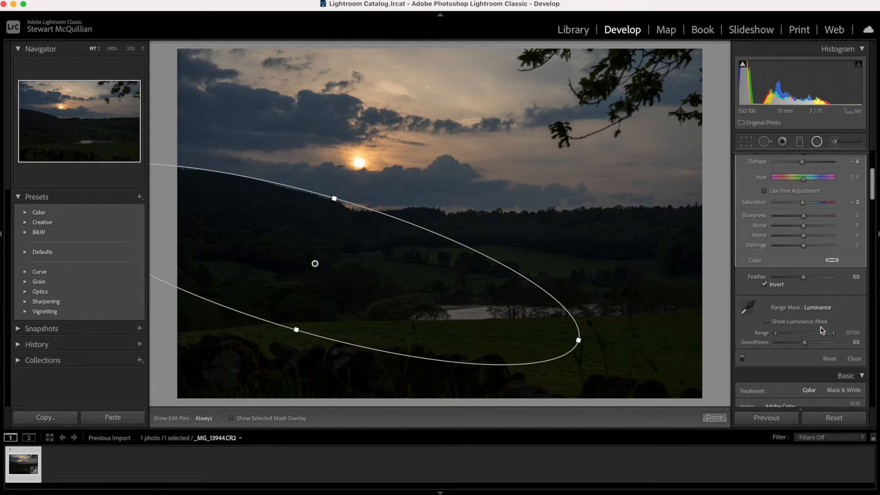
click(767, 322)
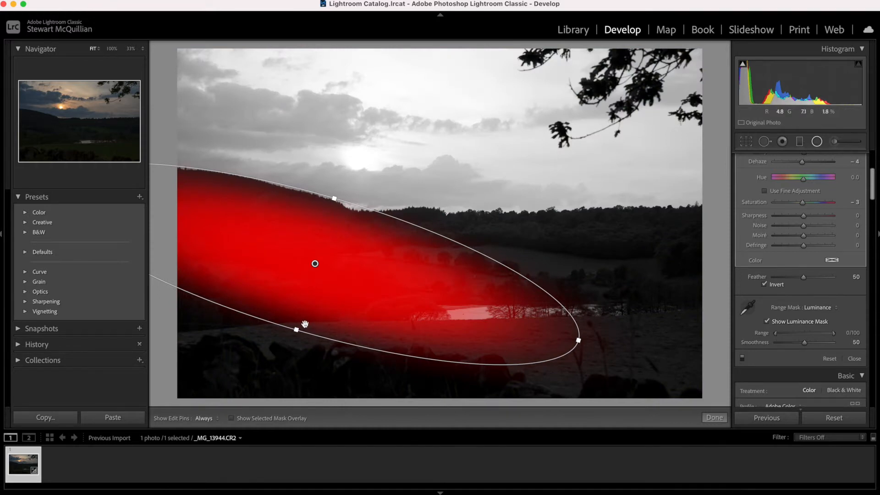
drag(296, 330, 294, 339)
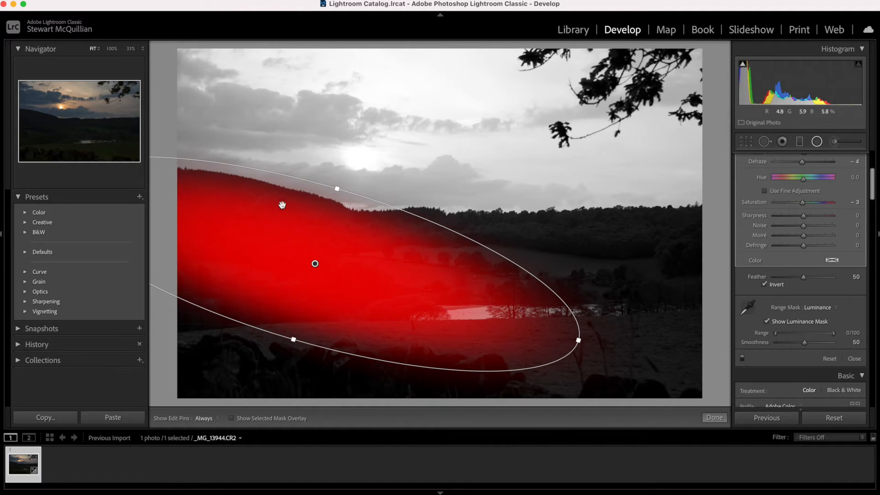
drag(805, 344, 777, 339)
click(769, 322)
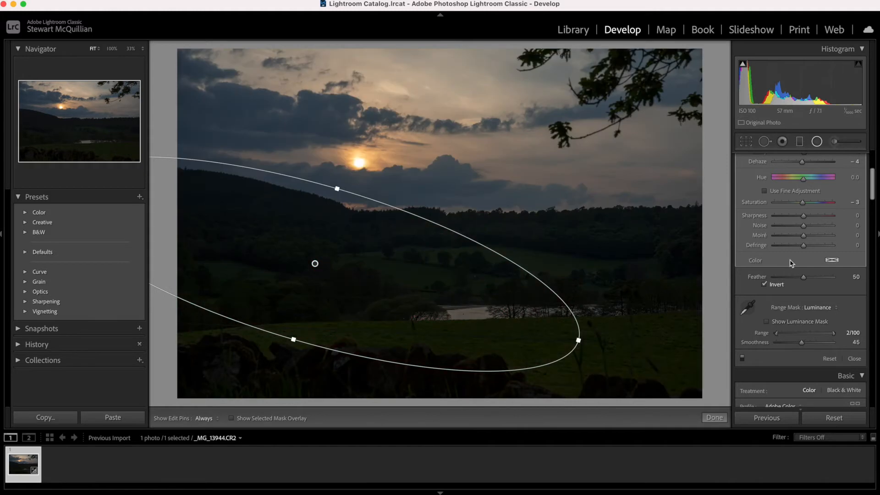
Set the hillside filter's exposure to 1.66, shadows to 45, dehaze to 21 and temperature to 63, and finish the filter
scroll(796, 257, up, 5)
drag(802, 213, 816, 214)
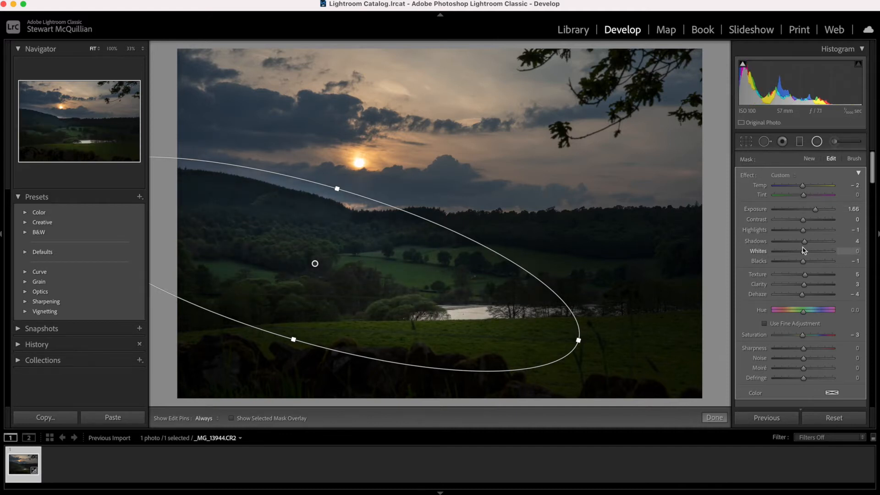
drag(803, 245, 816, 245)
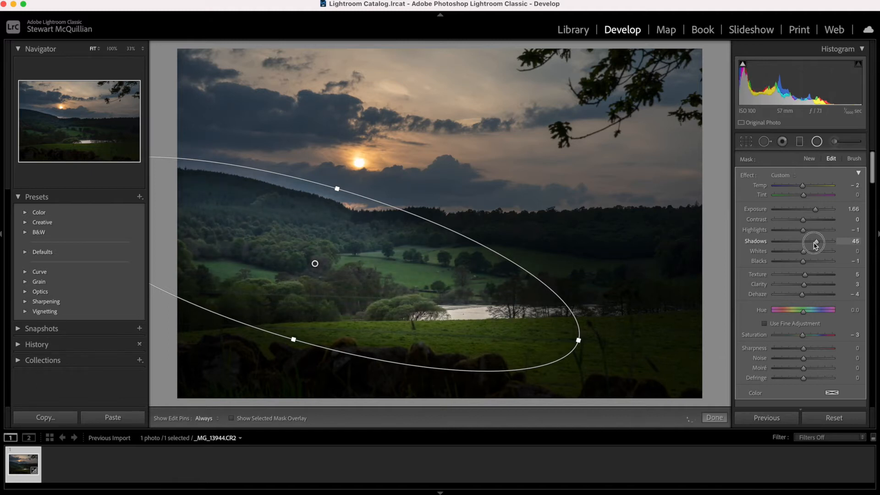
click(803, 295)
drag(805, 297, 811, 299)
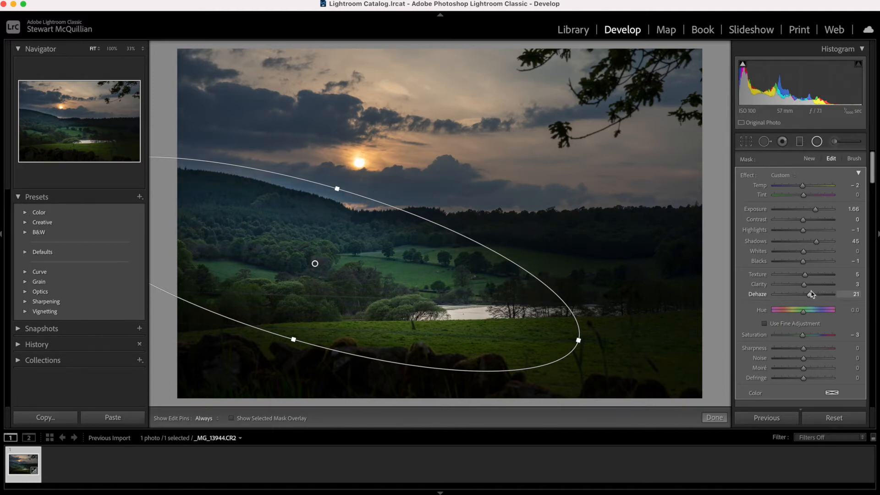
drag(804, 187, 824, 188)
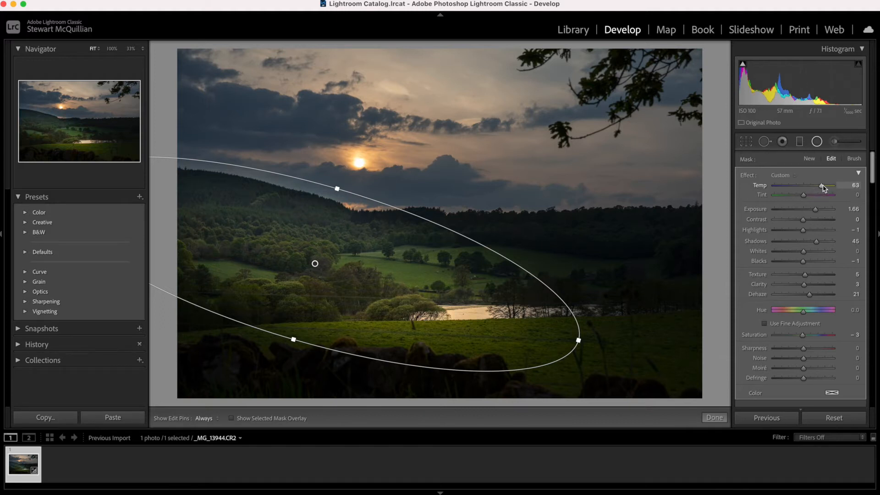
click(716, 417)
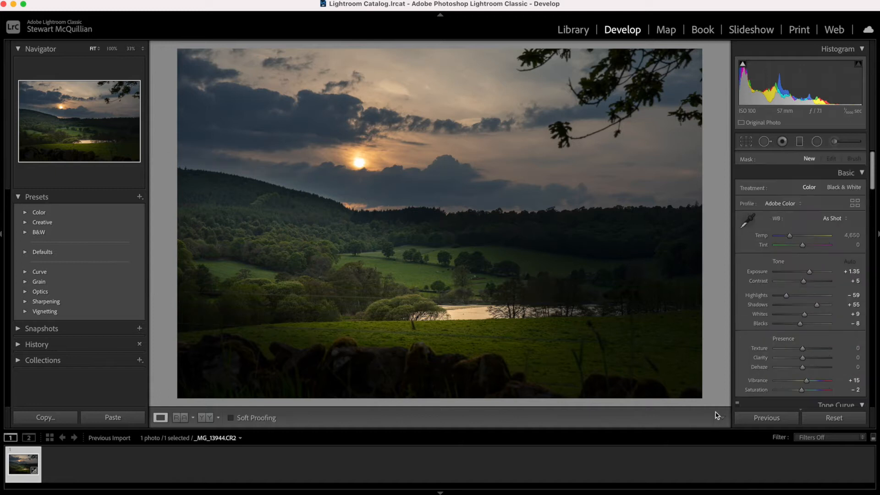
Place a second radial filter, slightly tilted, over the woodland, lake and field in the photo's right half
click(818, 143)
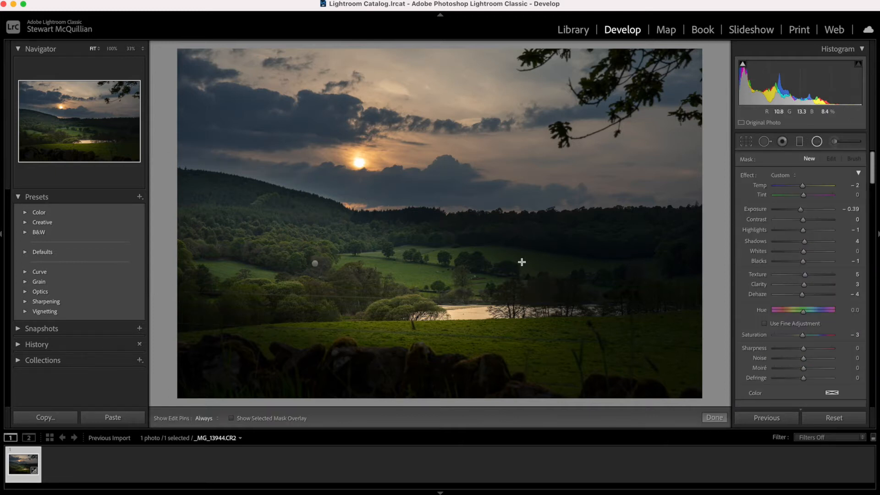
drag(407, 261, 633, 332)
drag(452, 286, 618, 306)
drag(659, 358, 667, 349)
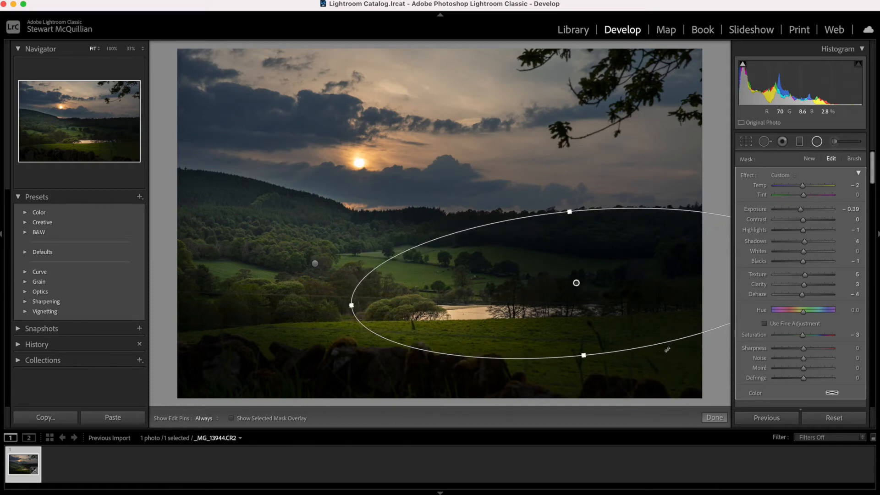
drag(351, 305, 416, 307)
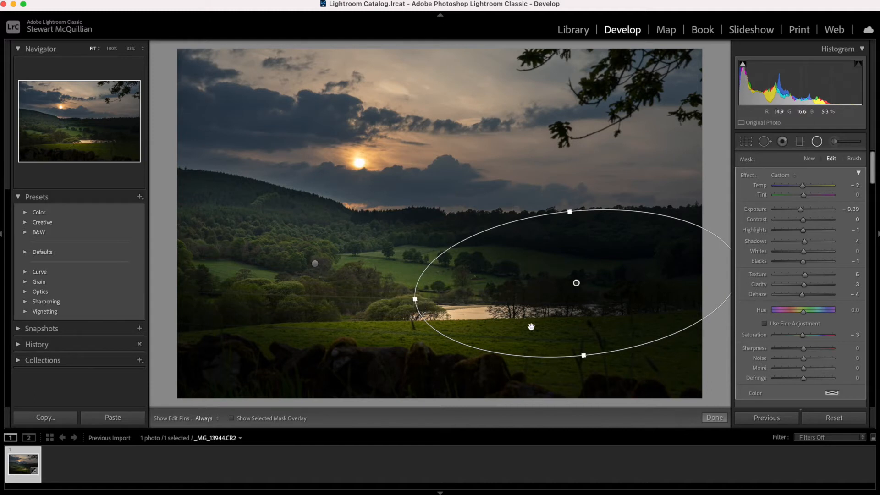
drag(583, 355, 588, 374)
drag(592, 303, 620, 321)
Restrict the second radial filter with a Luminance range mask, range 3/100 and smoothness 64
scroll(802, 351, down, 4)
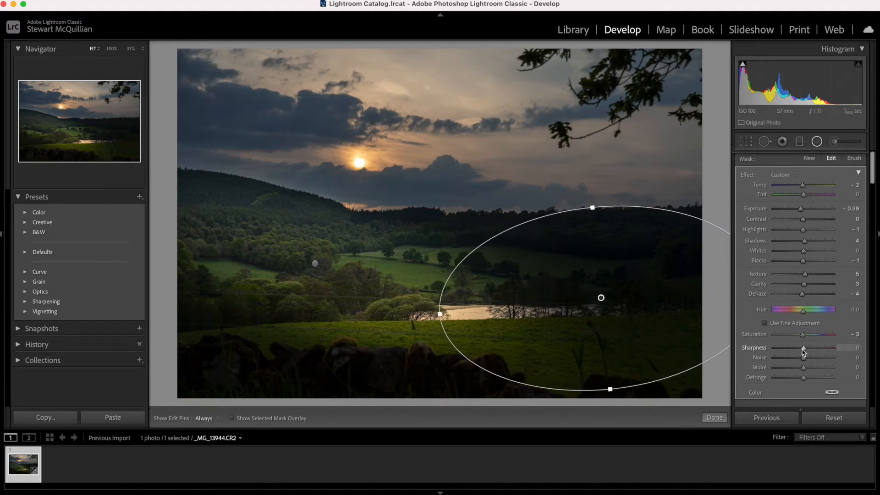
click(817, 360)
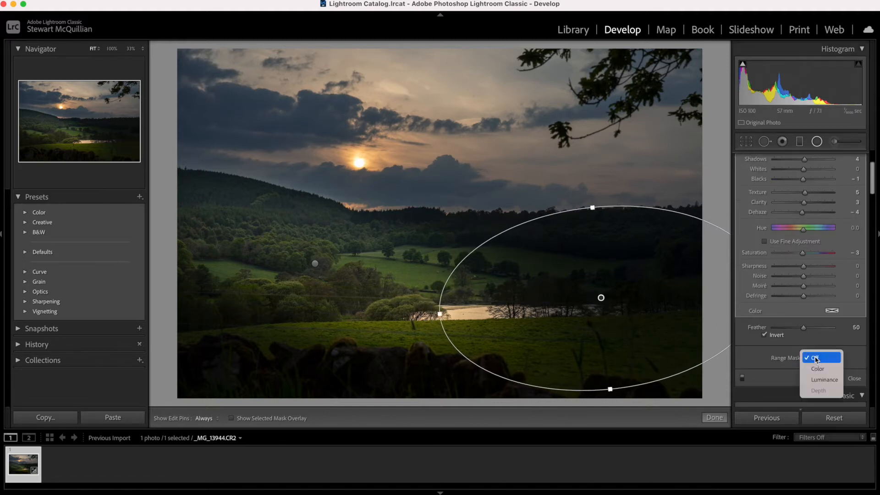
click(821, 379)
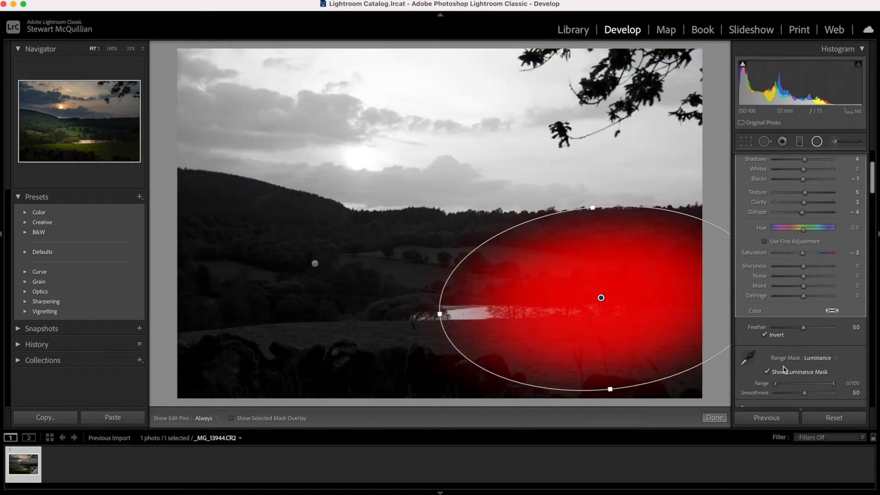
scroll(796, 346, down, 2)
drag(776, 347, 812, 356)
click(775, 332)
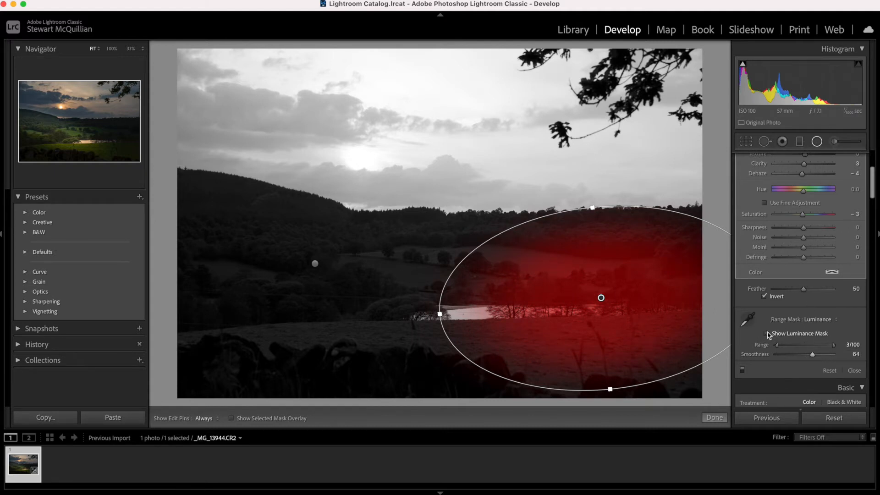
Set the second filter's exposure to 2.38, shadows 27, dehaze 19, temperature 53 and texture 26, and finish the filter
scroll(807, 231, up, 5)
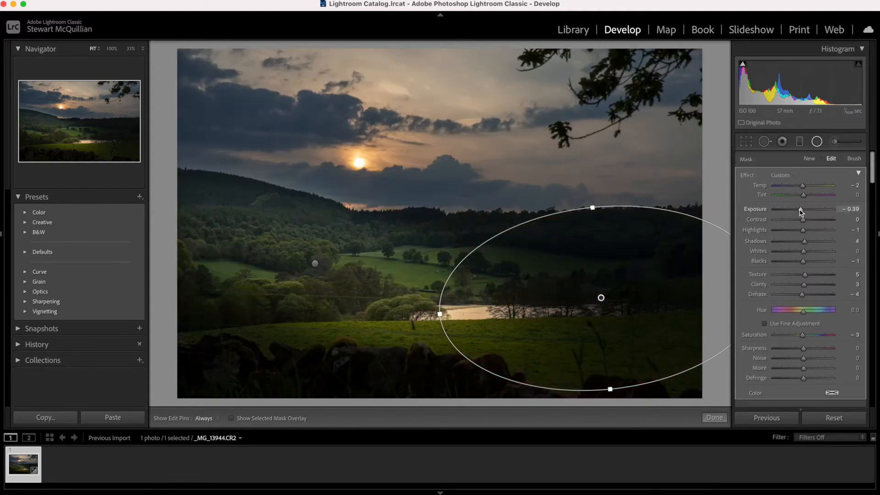
drag(801, 214, 820, 215)
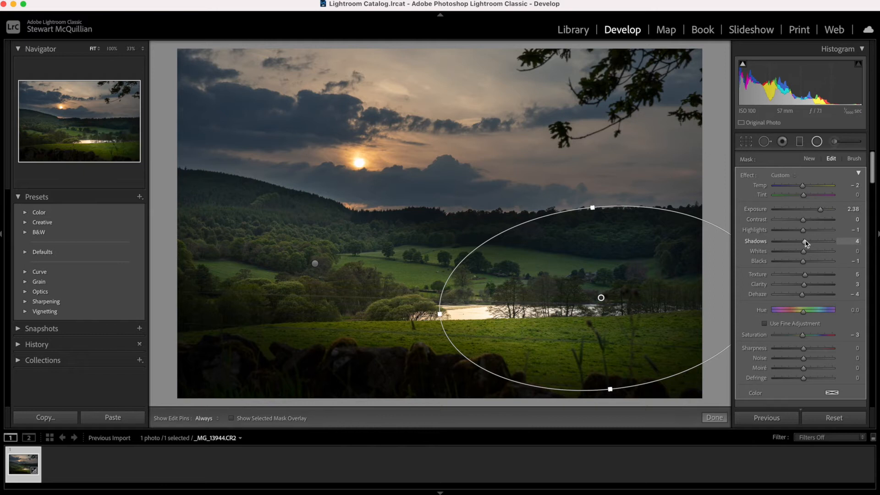
drag(807, 243, 811, 242)
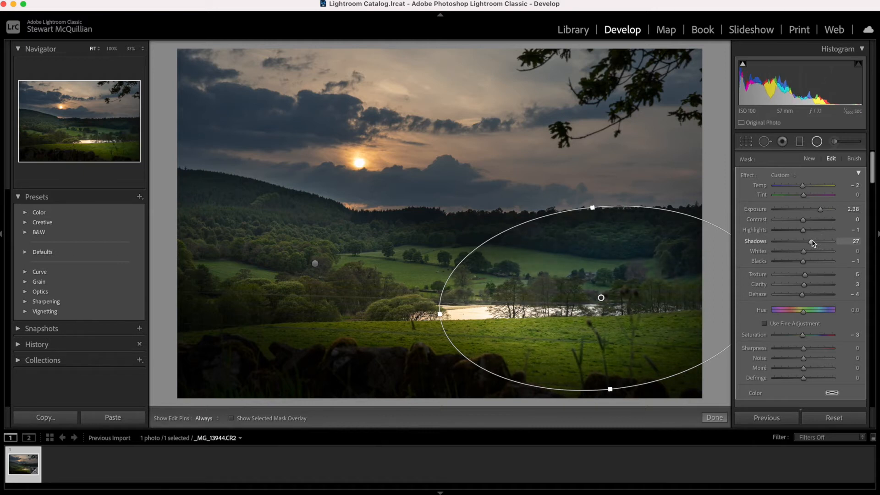
drag(802, 294, 810, 293)
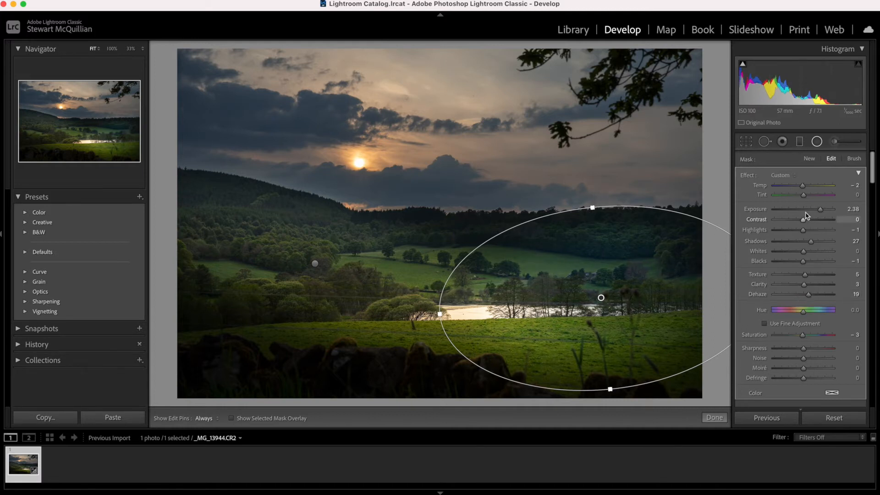
drag(805, 187, 819, 188)
drag(806, 278, 812, 278)
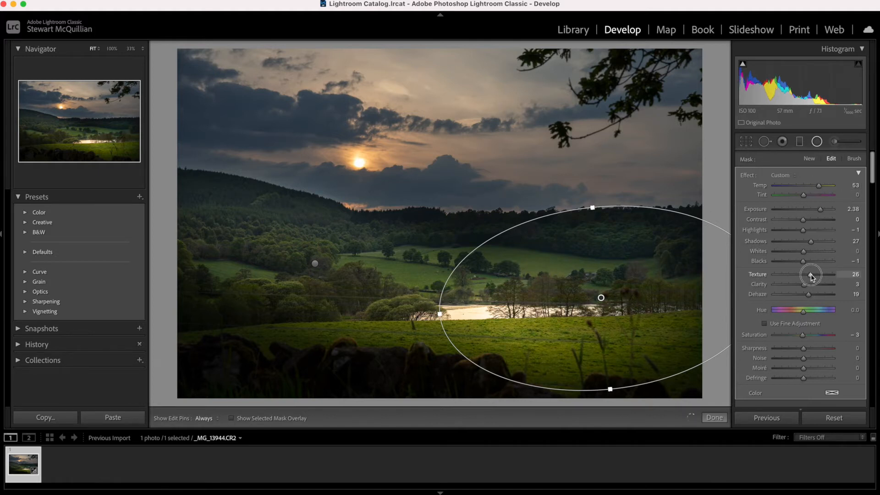
click(714, 418)
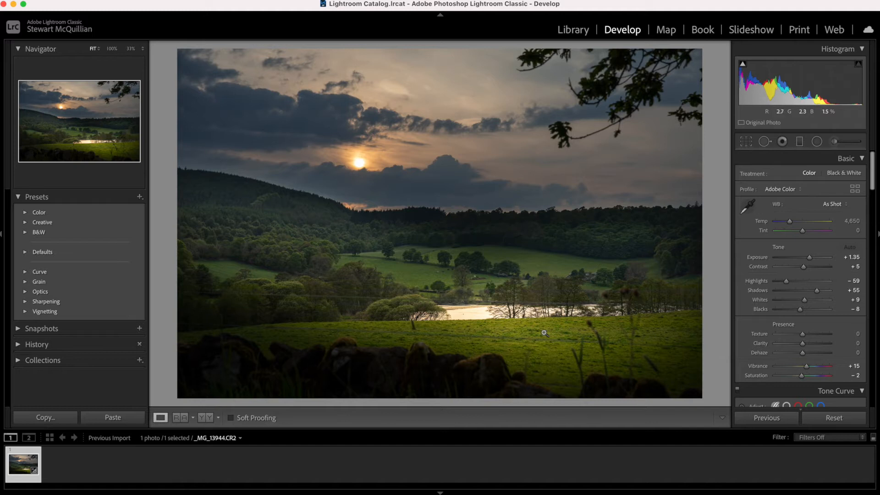
Draw a graduated filter upward from the photo's lower edge over the stone wall, with a Luminance range mask
click(800, 142)
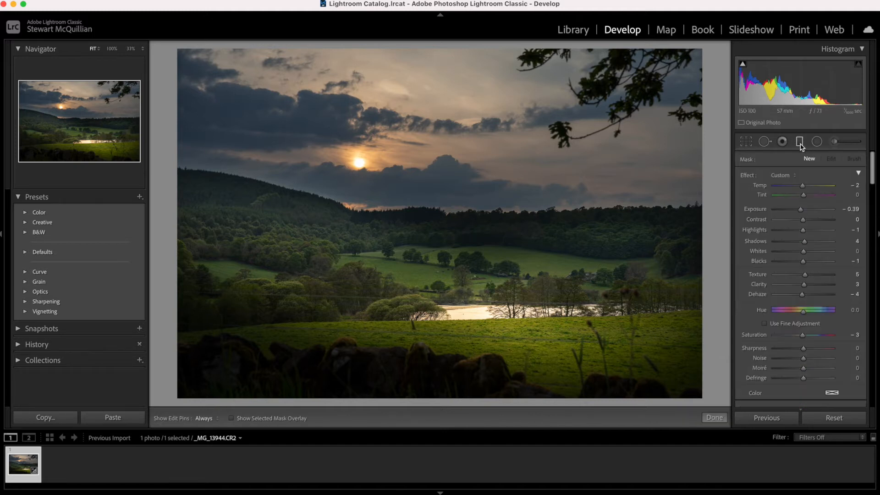
drag(335, 401, 340, 328)
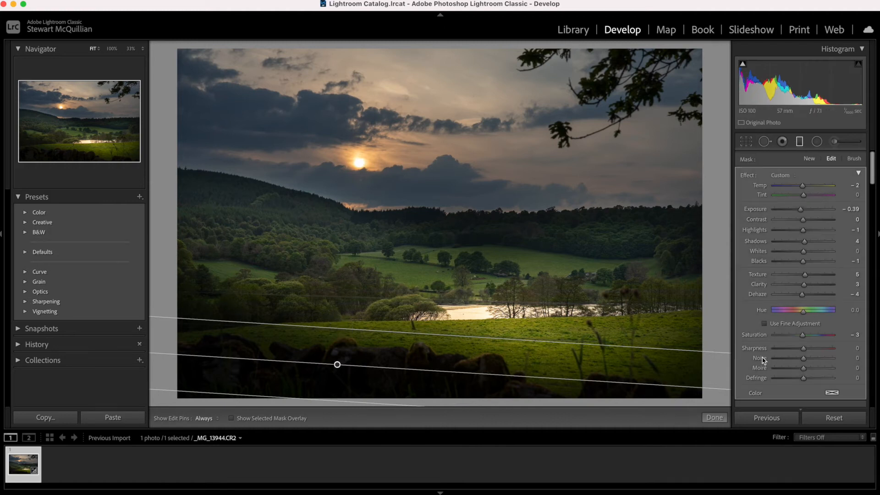
scroll(800, 322, down, 4)
click(821, 320)
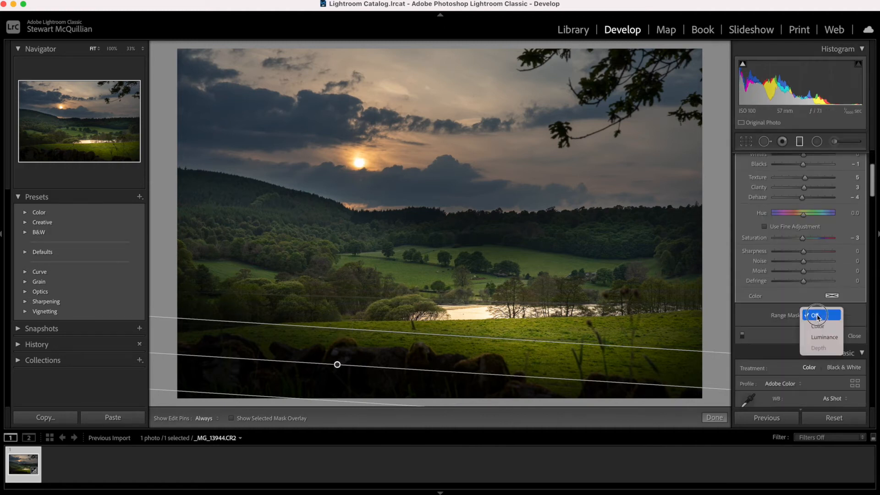
click(815, 337)
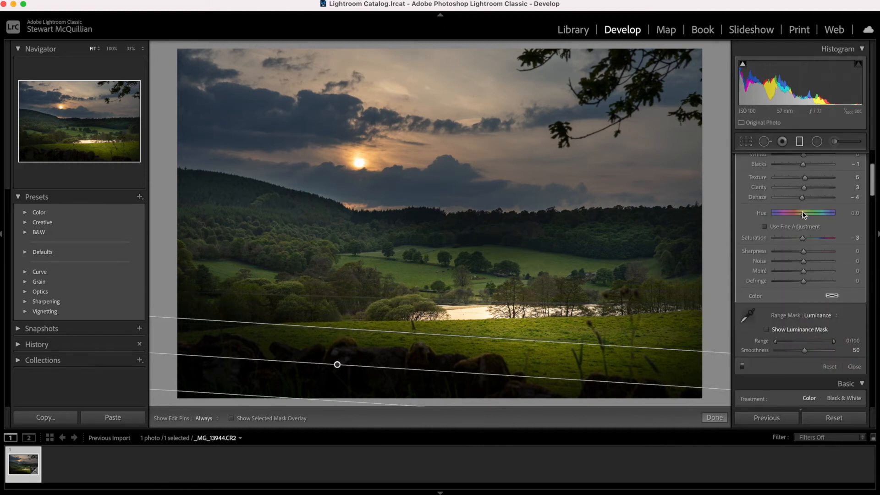
Set the graduated filter's exposure to 0.99, shadows to 39 and texture to 30, shift it slightly higher, and finish it
scroll(804, 215, up, 4)
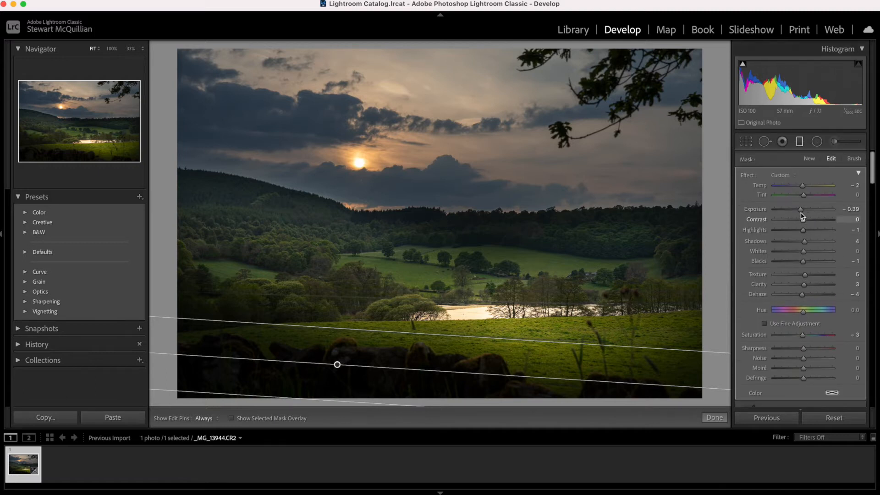
drag(801, 212, 812, 212)
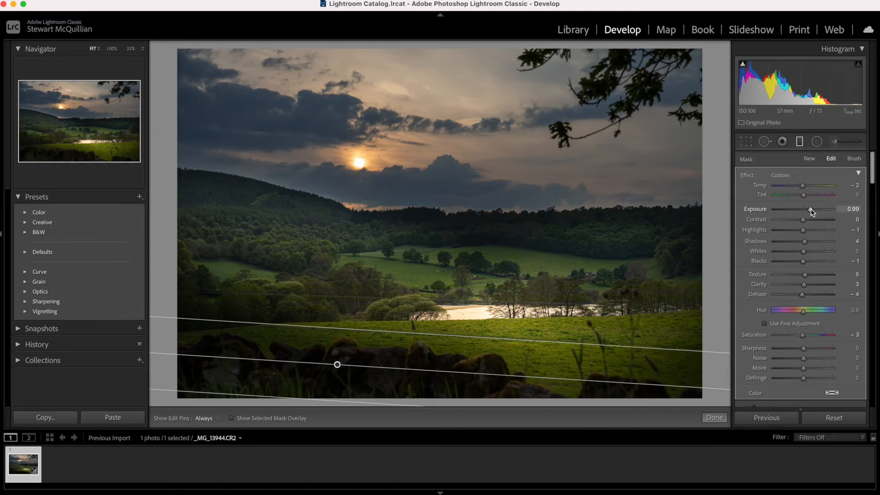
drag(806, 245, 817, 245)
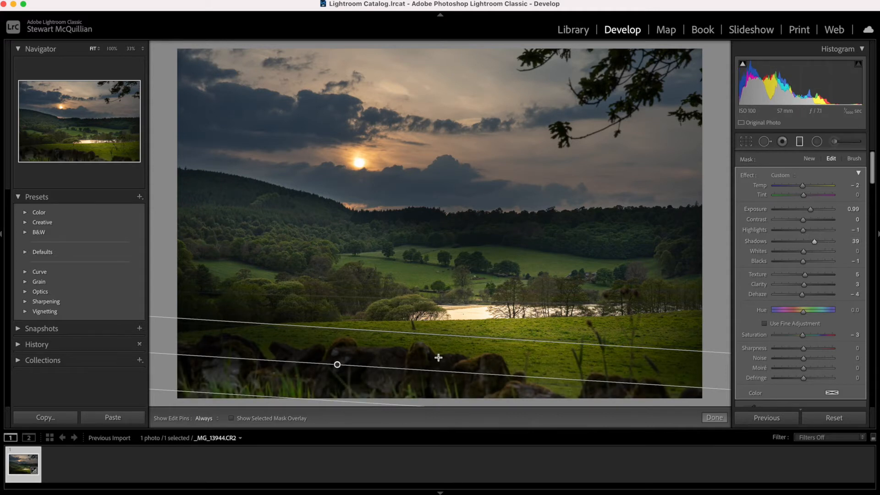
drag(339, 364, 340, 349)
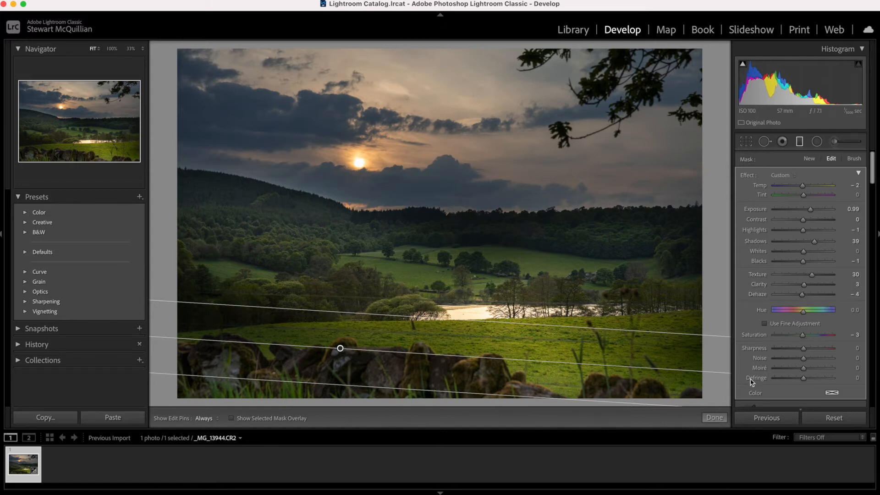
click(713, 418)
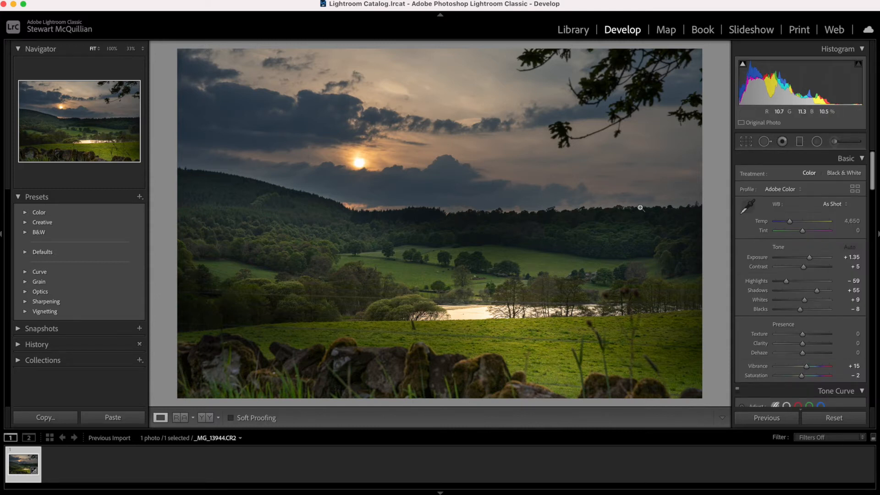
Draw a wide radial filter over the valley, from the far tree line down to the stone wall
click(818, 143)
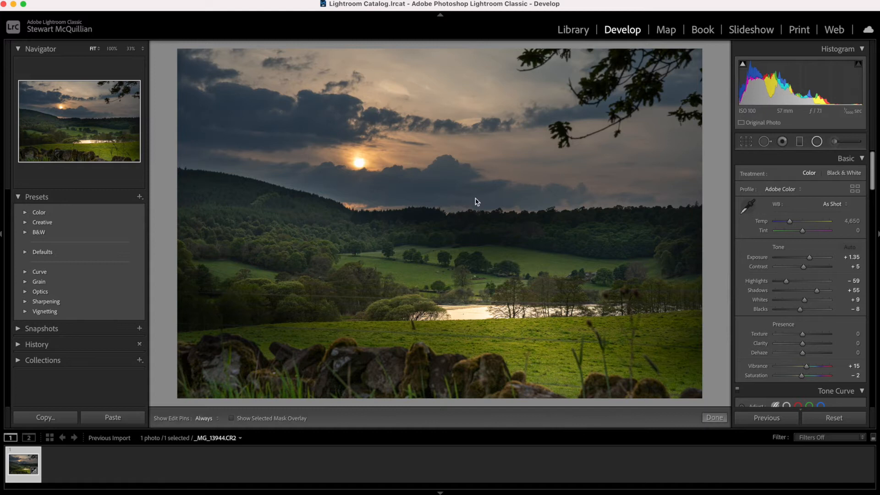
drag(183, 218, 645, 299)
drag(373, 229, 622, 291)
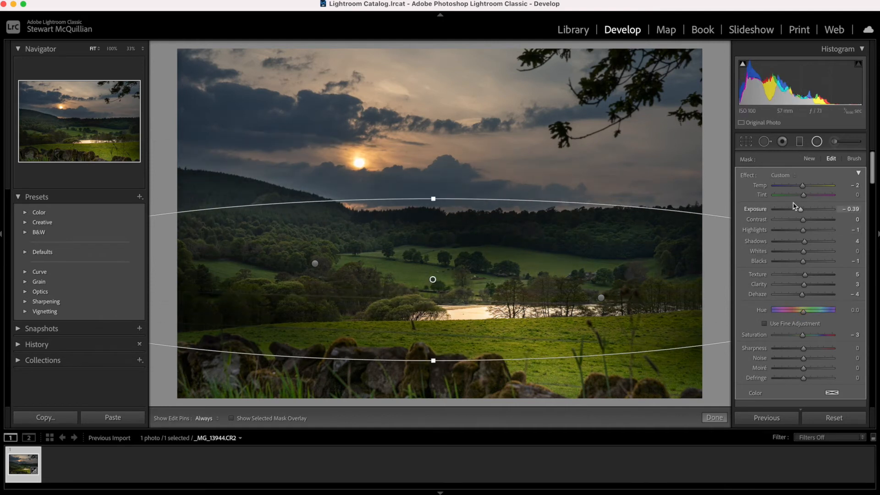
Set the radial filter's temperature to 44 and shadows to 55, tilt it clockwise to follow the hillside, and finish it
drag(806, 188, 817, 188)
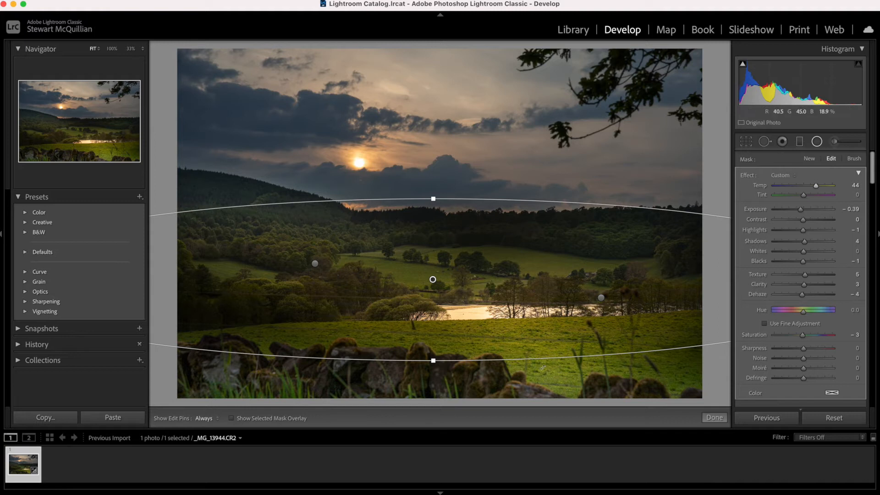
drag(570, 366, 566, 377)
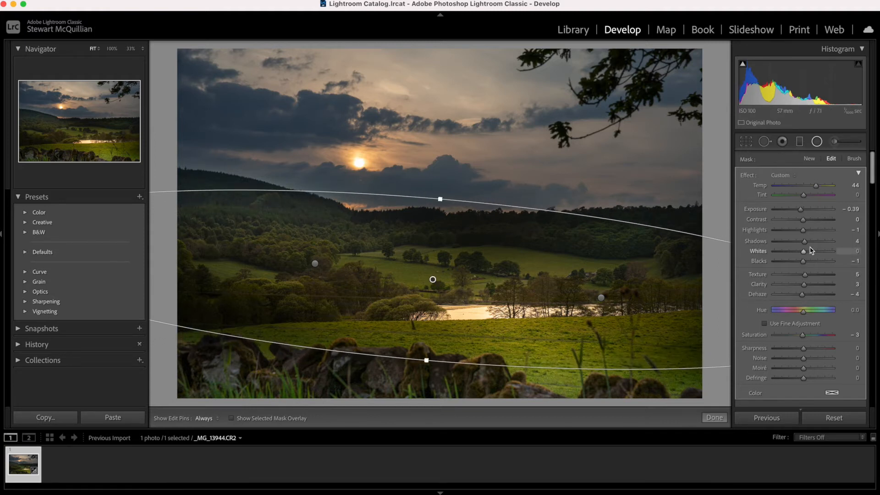
drag(807, 244, 821, 243)
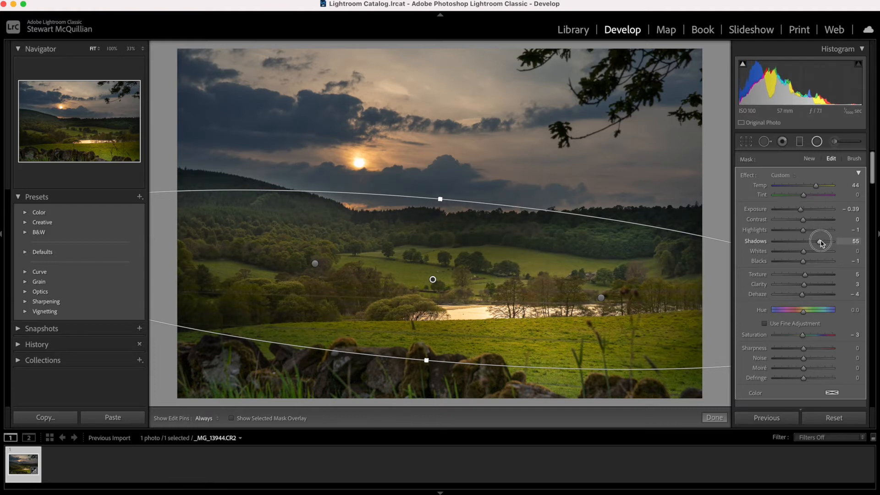
click(714, 418)
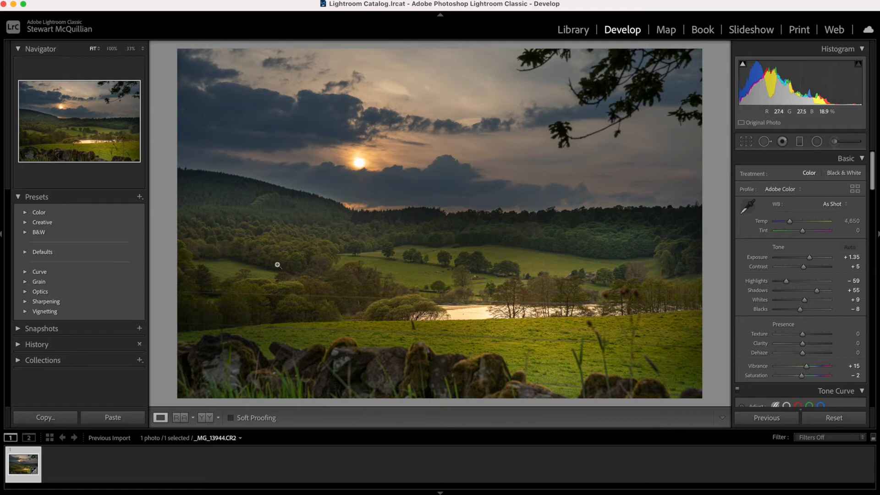
Draw a graduated filter down from the sky, tilted along the hillside, and limit it with a Luminance range mask
click(800, 145)
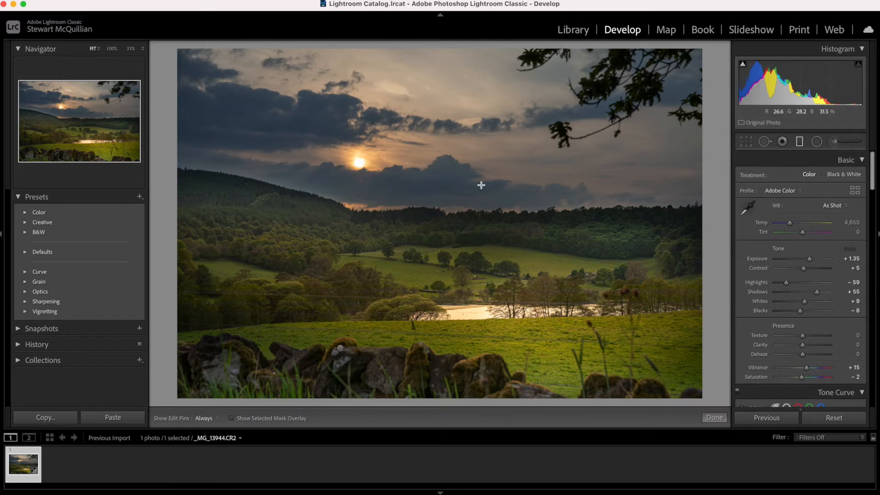
drag(383, 200, 377, 240)
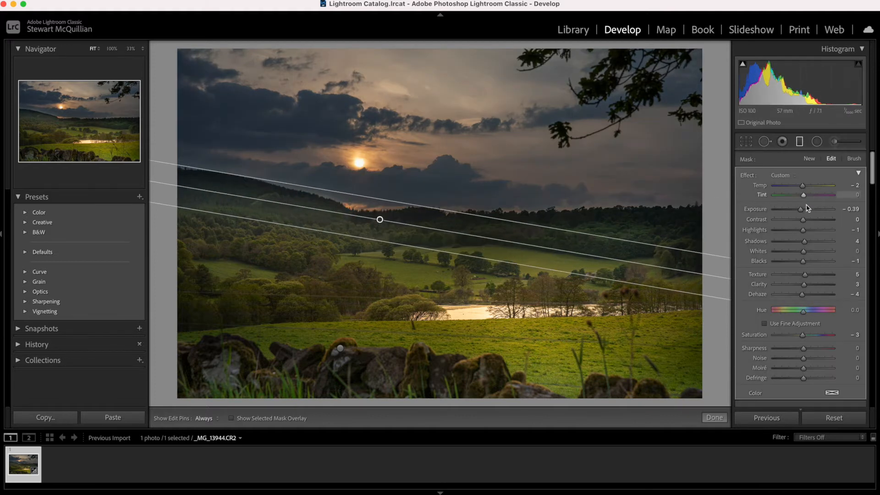
drag(801, 211, 801, 212)
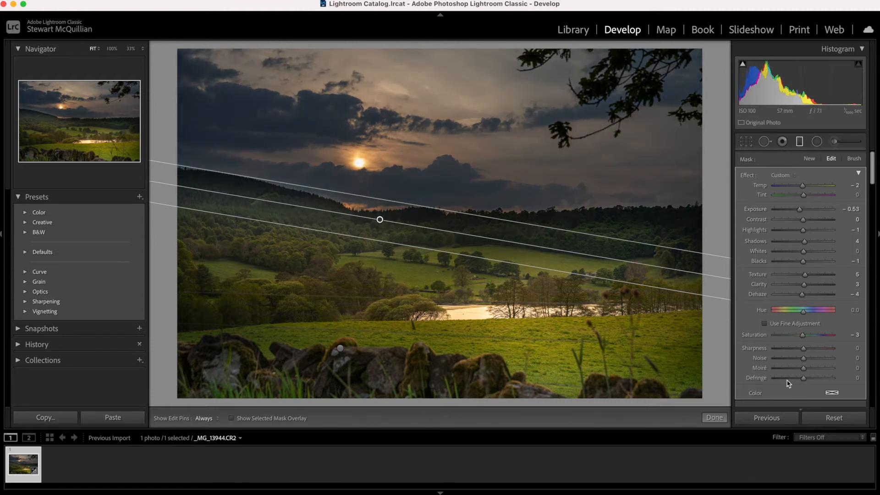
scroll(796, 379, down, 5)
click(815, 318)
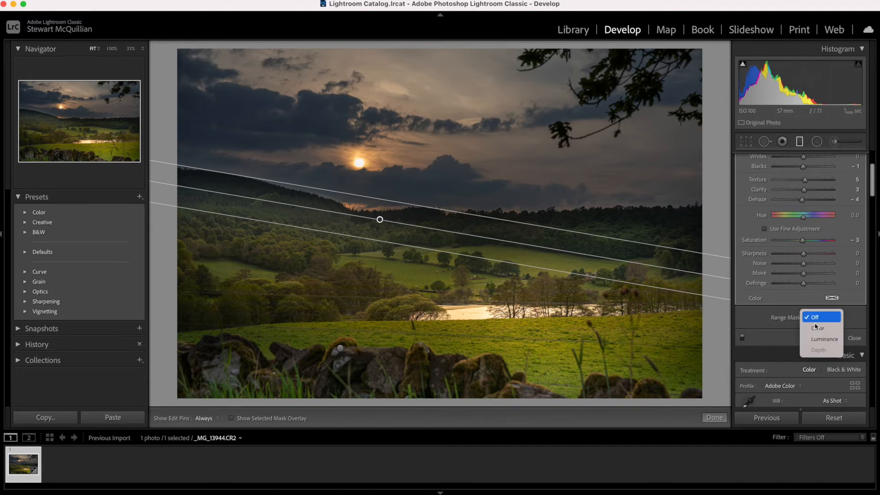
click(816, 345)
click(816, 320)
click(818, 343)
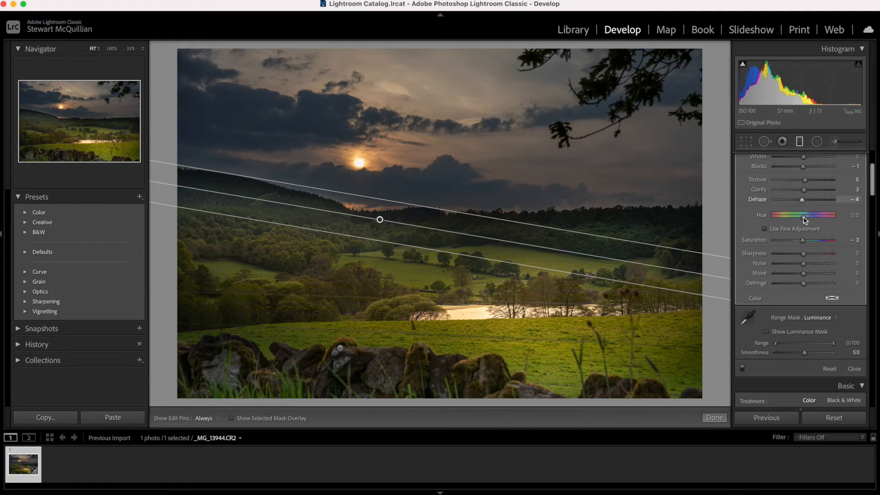
Raise the graduated filter's exposure, set highlights to -7, shadows 2, texture 11 and dehaze 0, and finish the filter
scroll(805, 220, up, 5)
scroll(804, 222, down, 2)
drag(803, 233, 804, 209)
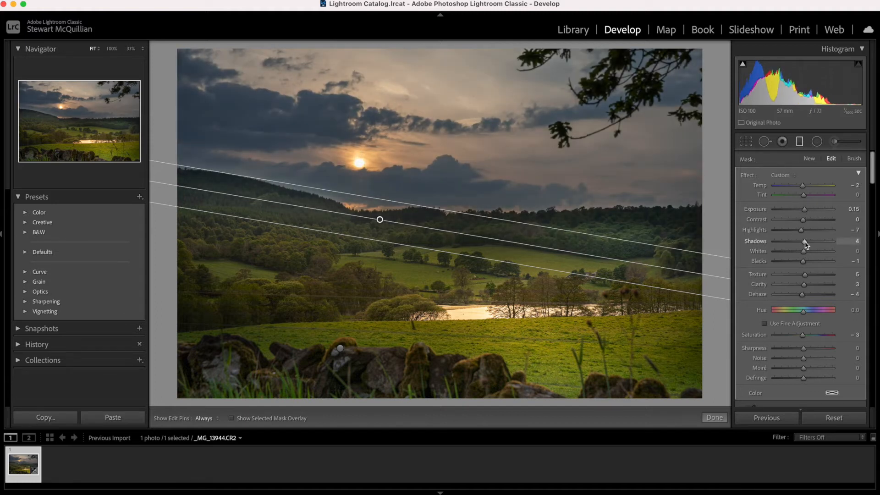
drag(805, 244, 803, 242)
drag(803, 274, 804, 296)
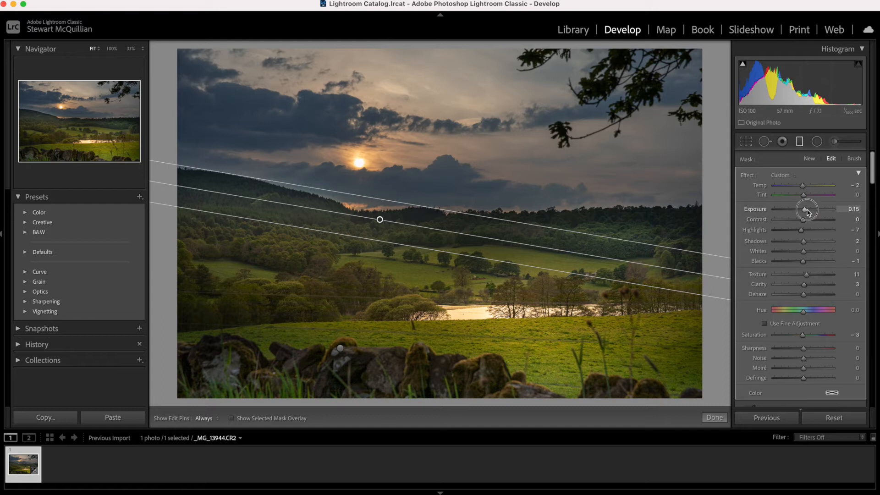
drag(808, 211, 809, 211)
click(714, 417)
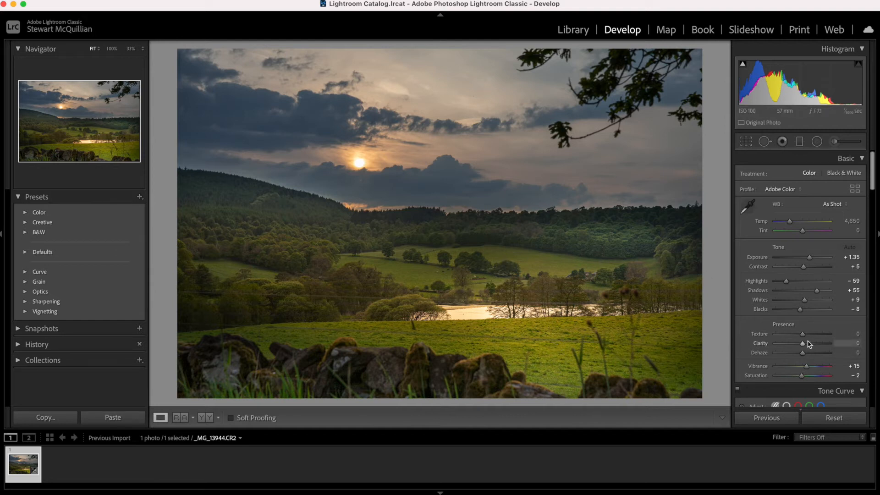
Set the whole photo's texture to +15 and clarity to +11
drag(803, 337, 807, 337)
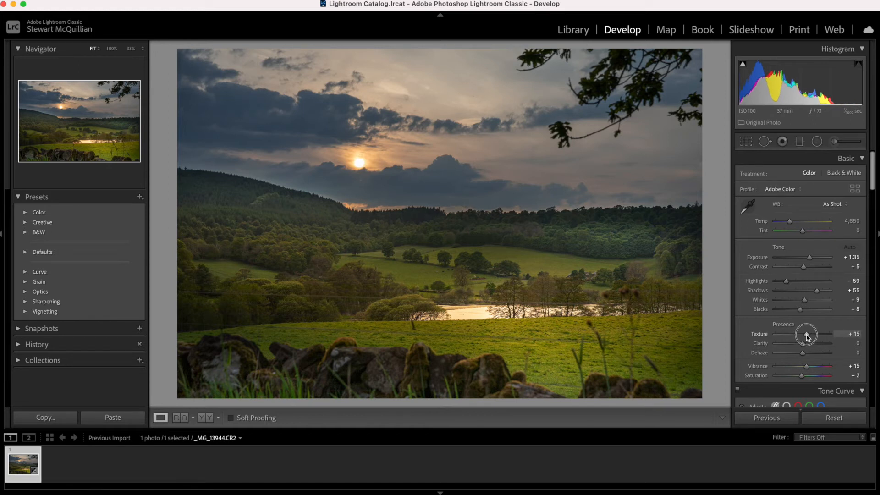
drag(806, 347, 808, 348)
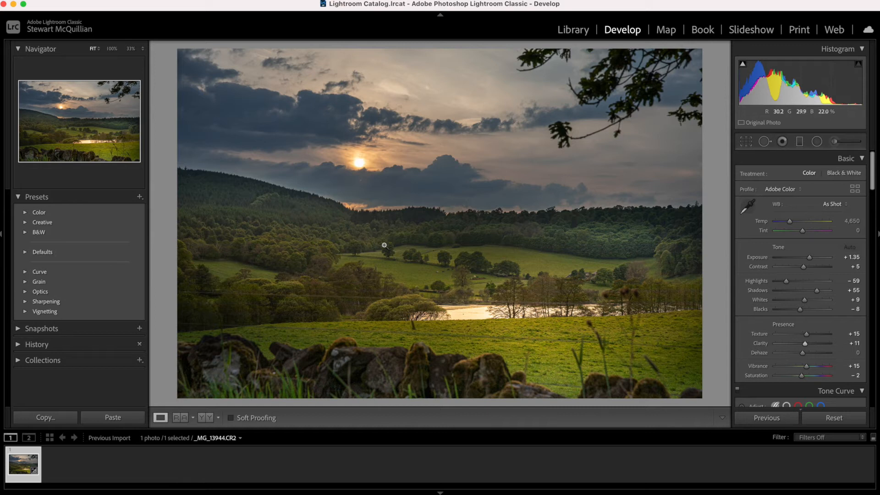
scroll(821, 222, up, 1)
Paint across the far meadow with a small adjustment brush at exposure -0.15, shadows -5, texture -3 and clarity -5
click(834, 143)
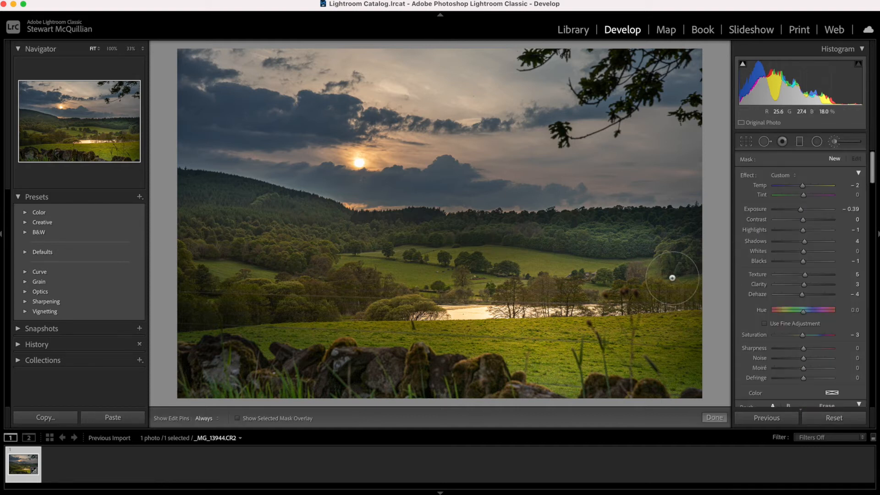
scroll(671, 274, down, 8)
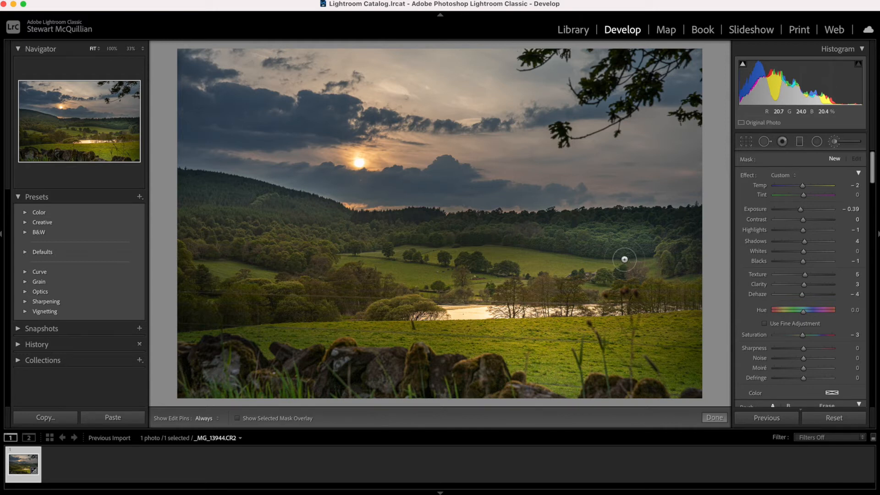
drag(800, 210, 805, 216)
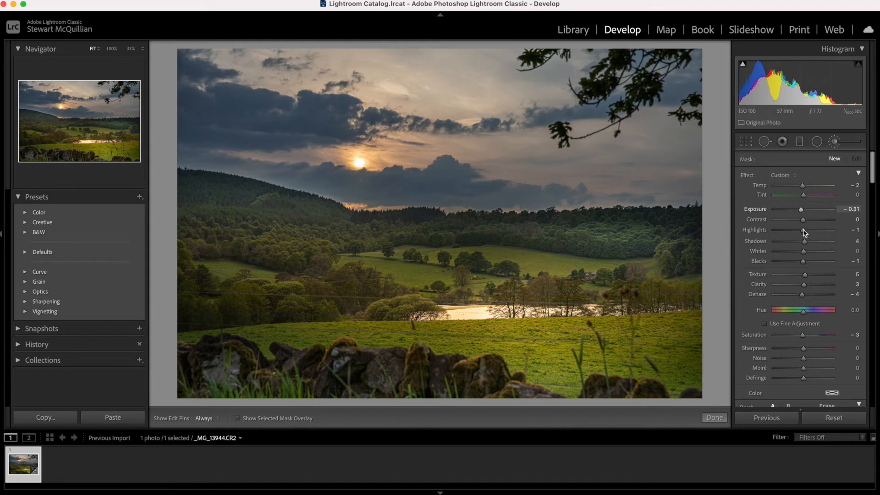
click(805, 275)
drag(803, 276, 804, 288)
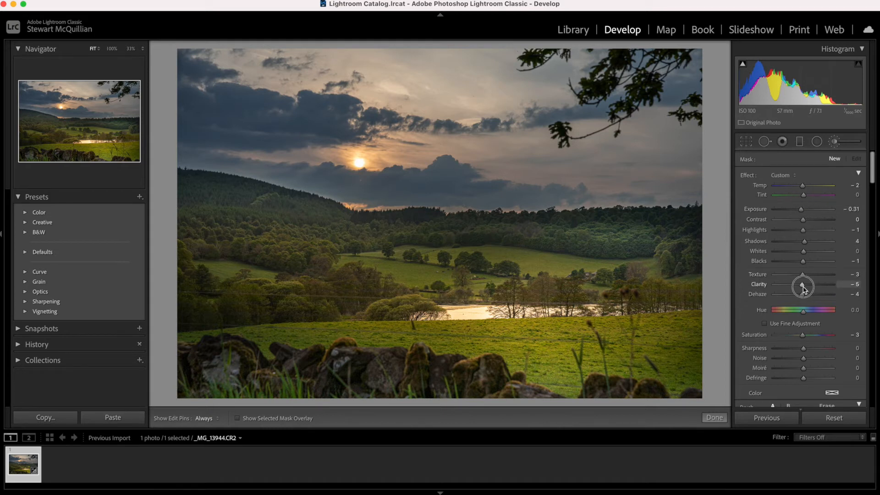
mouse_move(651, 254)
mouse_down()
mouse_move(417, 244)
mouse_move(404, 256)
mouse_move(400, 246)
mouse_up()
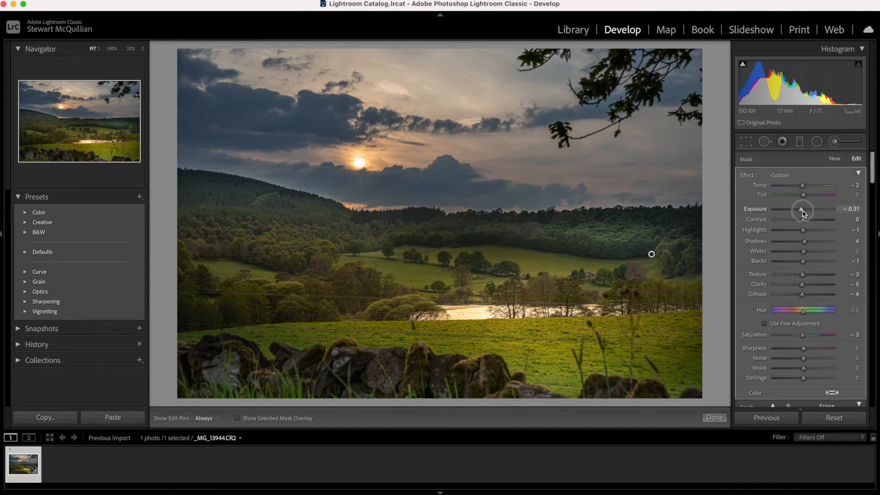
drag(805, 213, 804, 213)
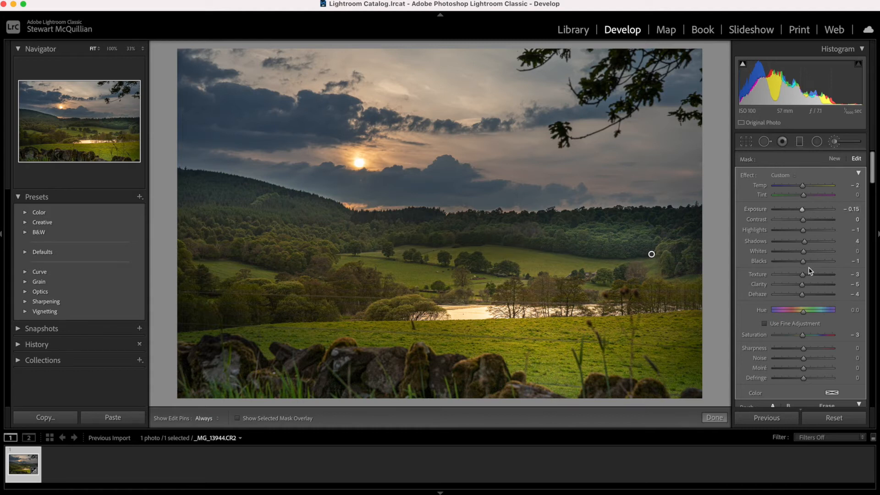
drag(804, 245, 806, 246)
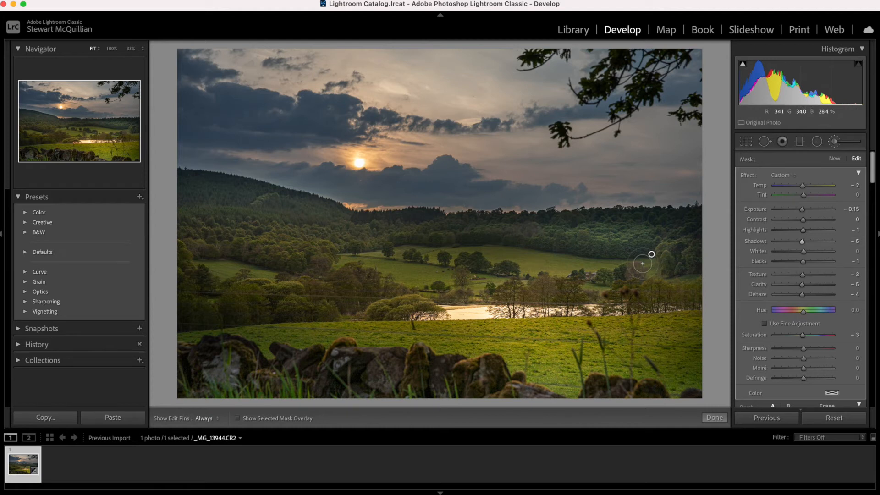
Extend the brush adjustment along the base of the stone wall in the photo's lower-left part, and finish the brush
key(h)
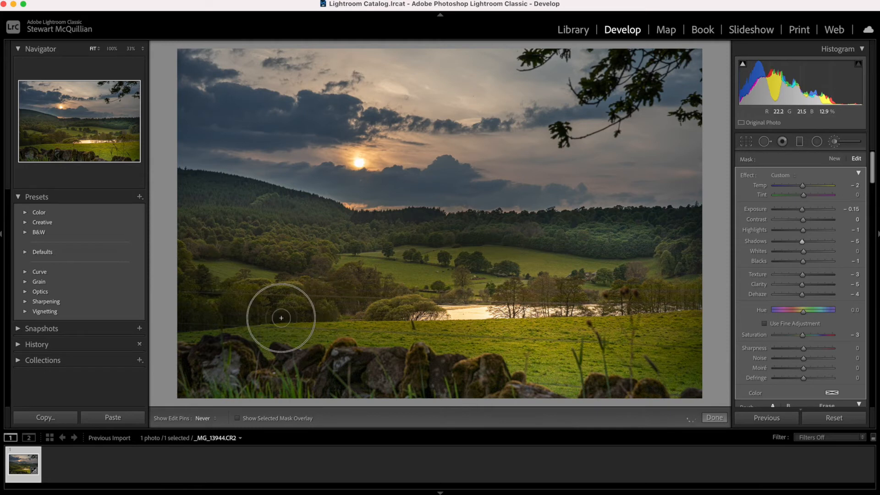
key(h)
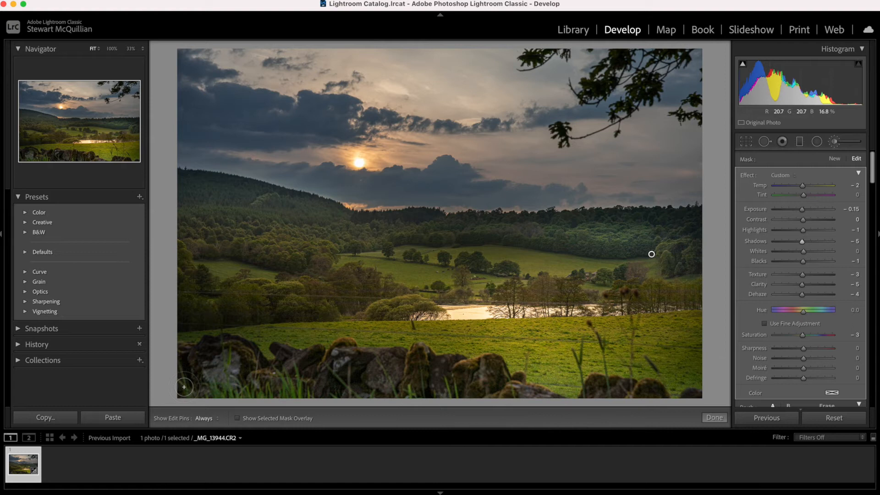
scroll(184, 387, up, 5)
key(h)
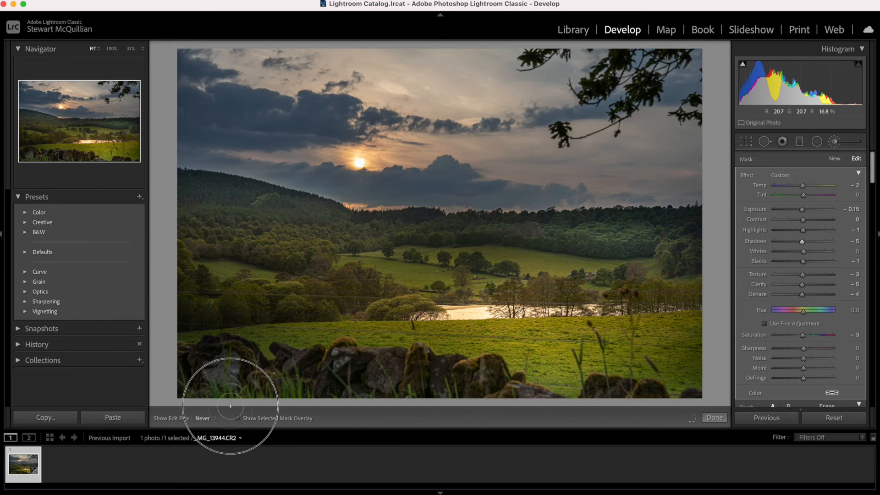
drag(231, 388, 349, 384)
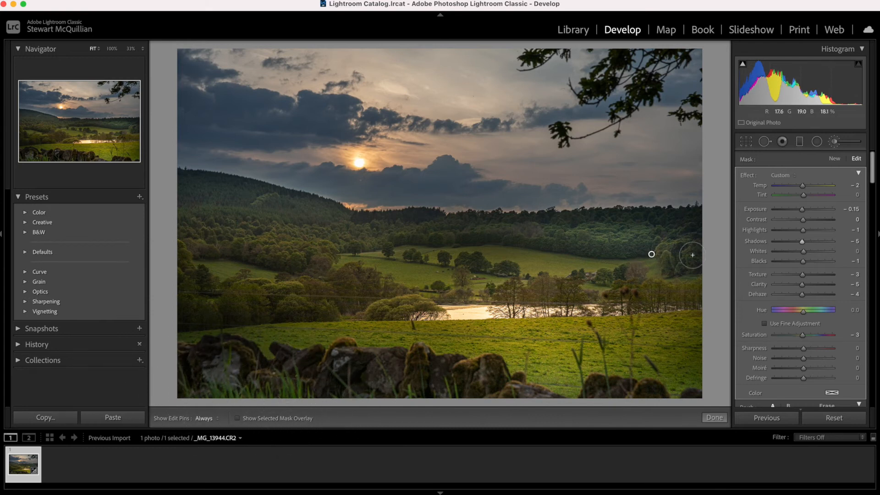
click(718, 419)
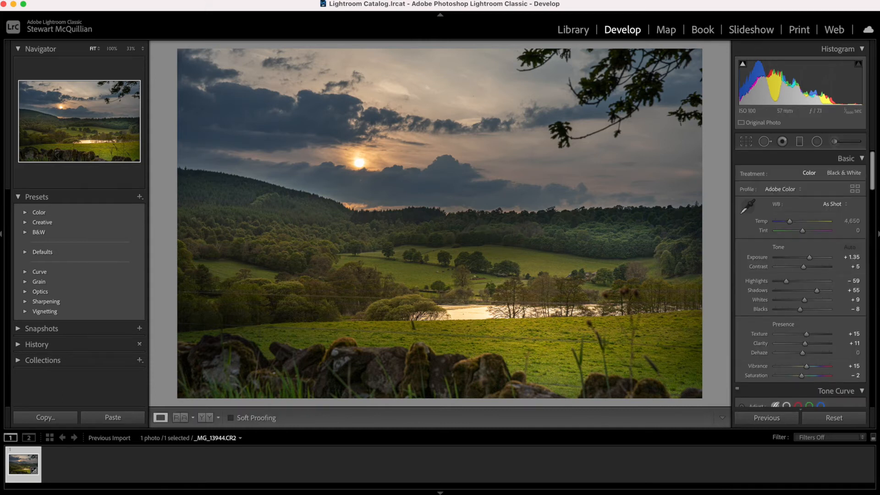
Open the photo for editing in Adobe Photoshop 2021
click(176, 0)
mouse_move(194, 53)
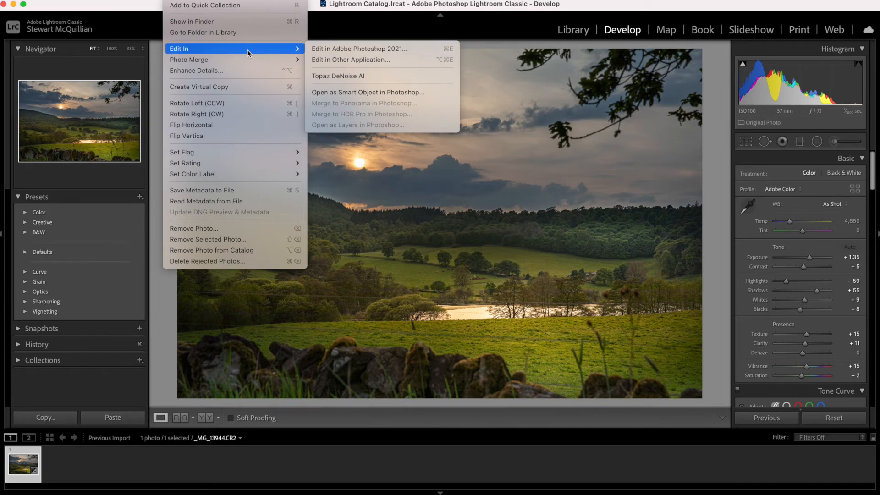
click(340, 51)
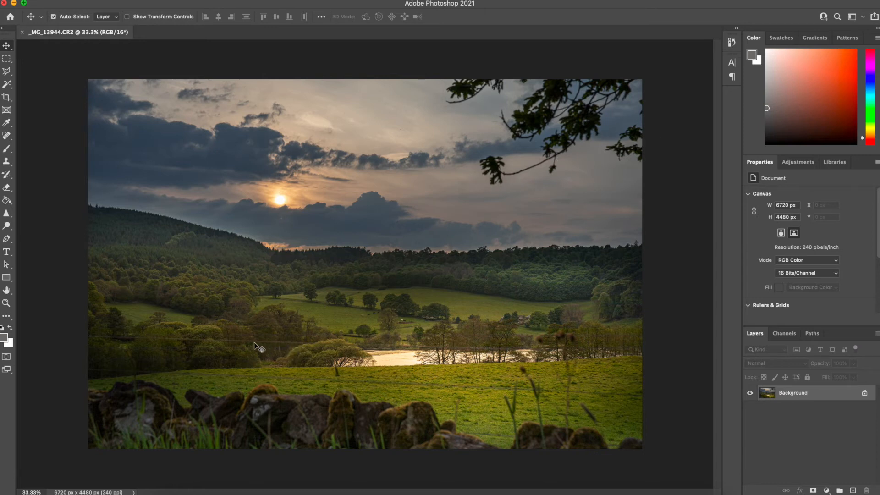
Remove the overhead wire crossing the trees left of the lake with a Content-Aware Spot Healing Brush stroke
key(super+plus)
key(super+plus)
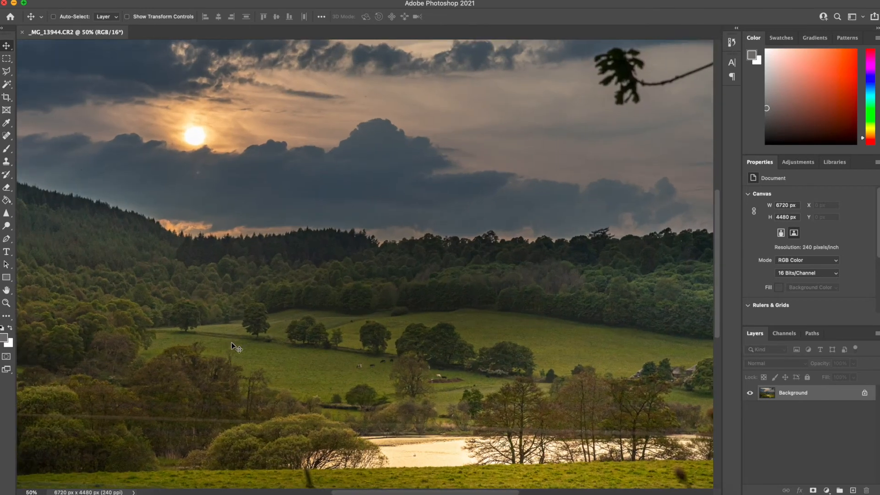
scroll(232, 346, left, 5)
scroll(231, 346, down, 3)
scroll(232, 347, left, 2)
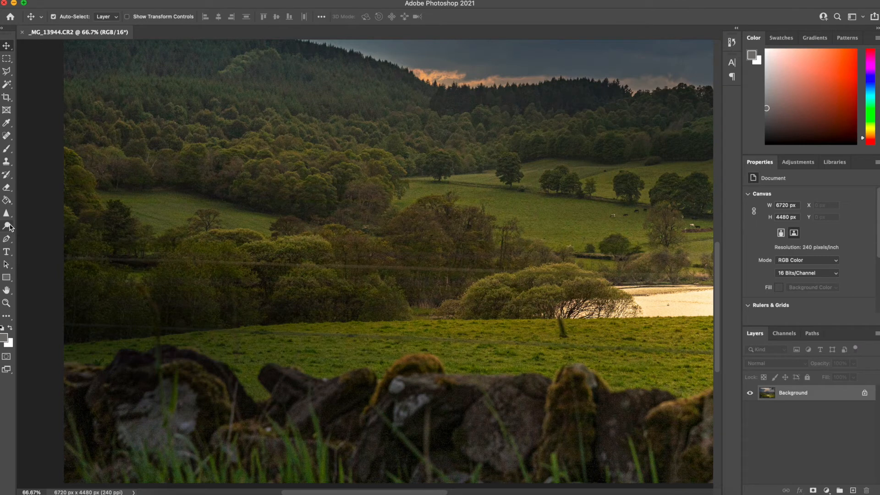
click(7, 137)
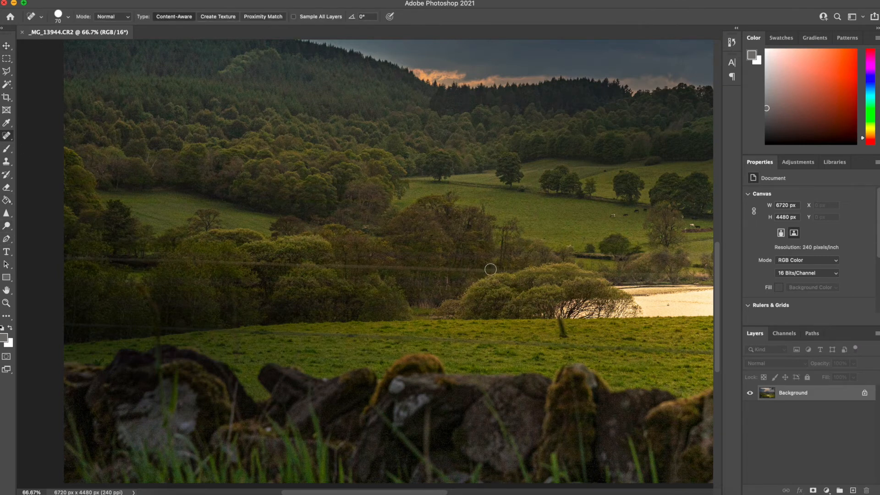
drag(498, 271, 54, 257)
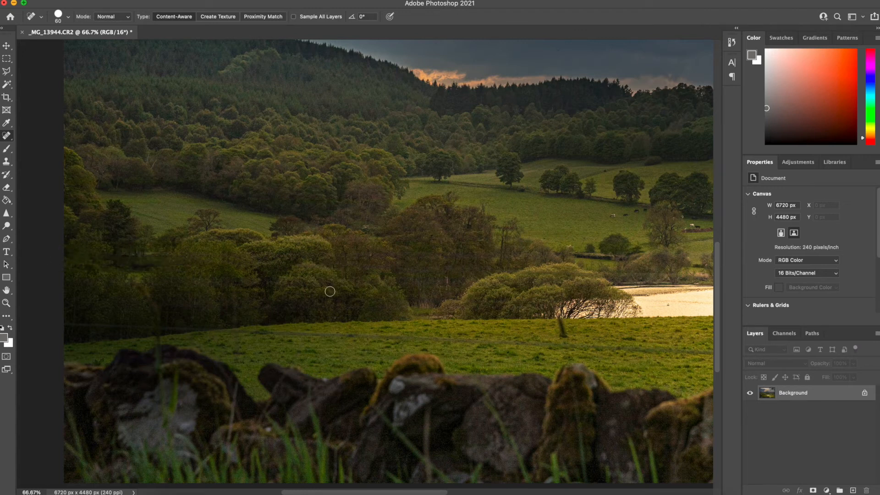
scroll(441, 290, right, 5)
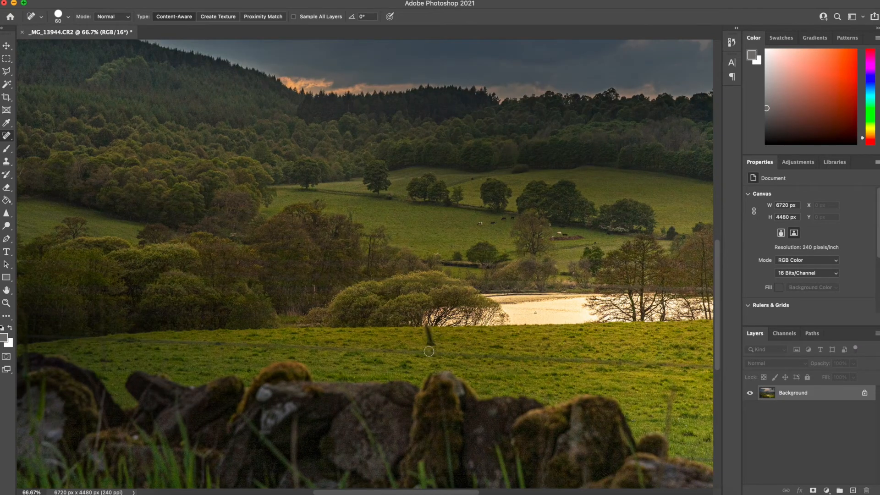
Remove the stray grass stalks above the stone wall in the meadow with the Content-Aware Spot Healing Brush
mouse_move(435, 367)
mouse_down()
mouse_move(426, 326)
mouse_move(429, 345)
mouse_move(455, 369)
mouse_up()
scroll(548, 368, right, 10)
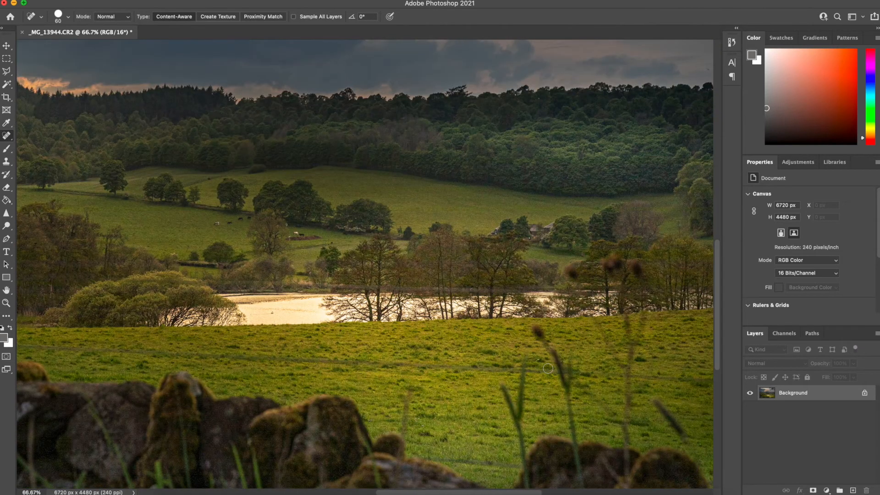
mouse_move(411, 388)
mouse_down()
mouse_move(406, 434)
mouse_move(408, 390)
mouse_up()
scroll(364, 266, right, 5)
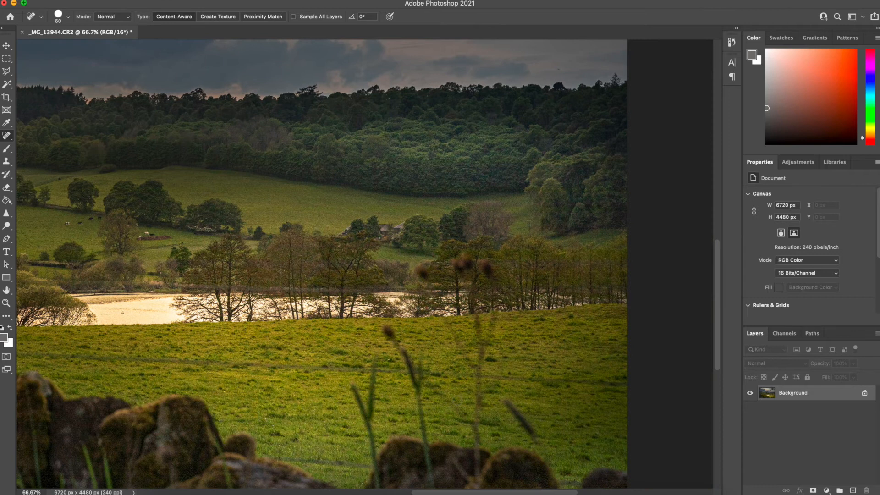
Remove the overhanging tree branches from the upper-right sky with a Spot Healing Brush stroke at size 400
scroll(456, 400, left, 4)
scroll(457, 400, down, 2)
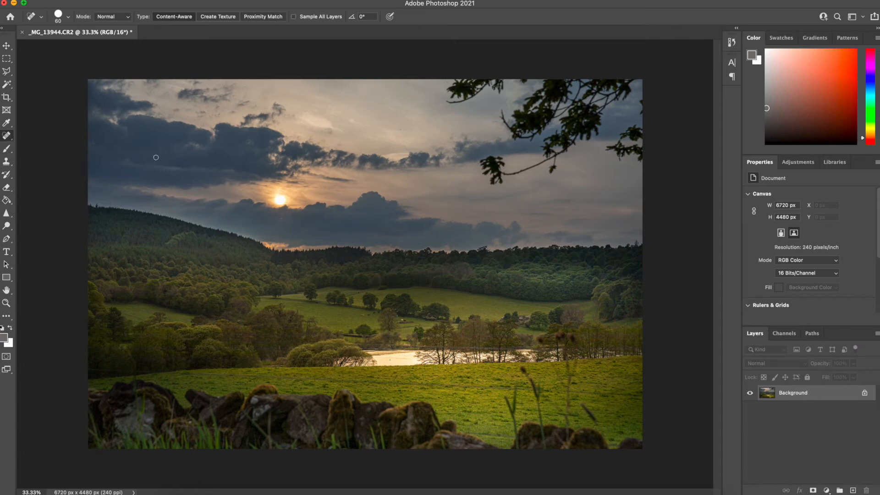
key(bracketright)
key(bracketright)
key(bracketright)
key(bracketright)
mouse_move(642, 160)
mouse_down()
mouse_move(621, 147)
mouse_move(645, 132)
mouse_move(648, 111)
mouse_move(609, 111)
mouse_move(569, 152)
mouse_move(530, 172)
mouse_move(499, 170)
mouse_move(553, 152)
mouse_move(599, 78)
mouse_move(556, 86)
mouse_move(542, 125)
mouse_move(515, 122)
mouse_move(552, 86)
mouse_move(520, 75)
mouse_move(450, 92)
mouse_move(479, 73)
mouse_up()
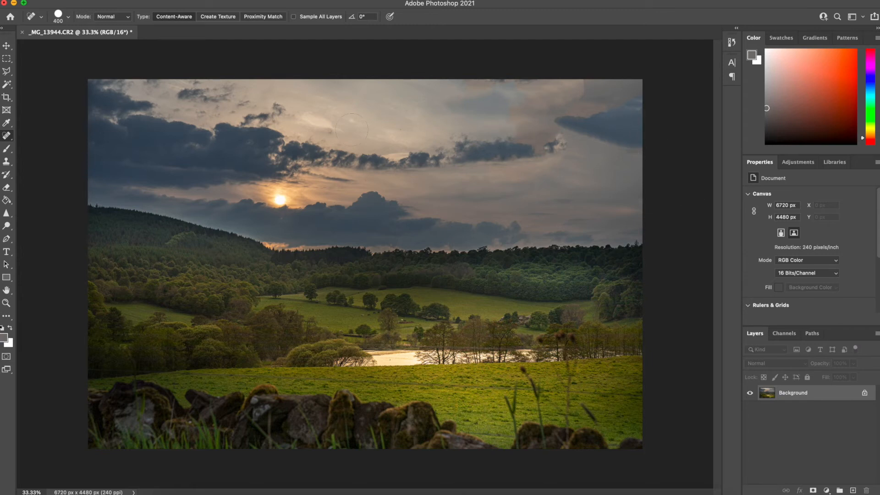
Try to patch the retouched upper-right sky with sky from the left half of the photo using the Patch Tool
right_click(12, 139)
click(47, 154)
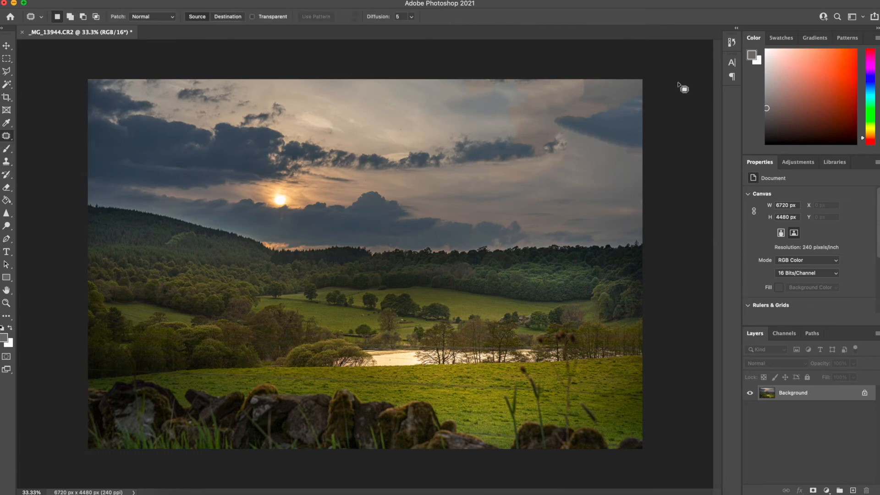
mouse_move(646, 77)
mouse_down()
mouse_move(469, 75)
mouse_move(444, 94)
mouse_move(517, 136)
mouse_move(532, 169)
mouse_move(595, 144)
mouse_move(623, 158)
mouse_move(643, 135)
mouse_move(641, 77)
mouse_up()
drag(609, 127, 236, 147)
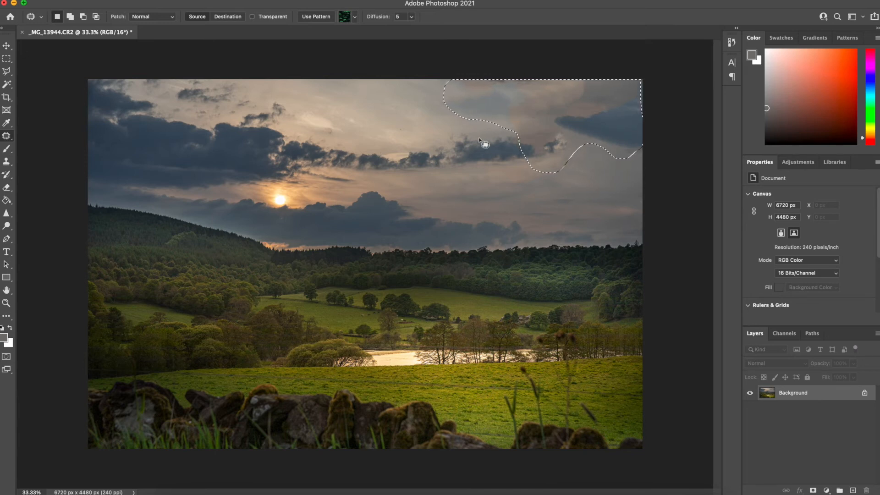
key(ctrl+d)
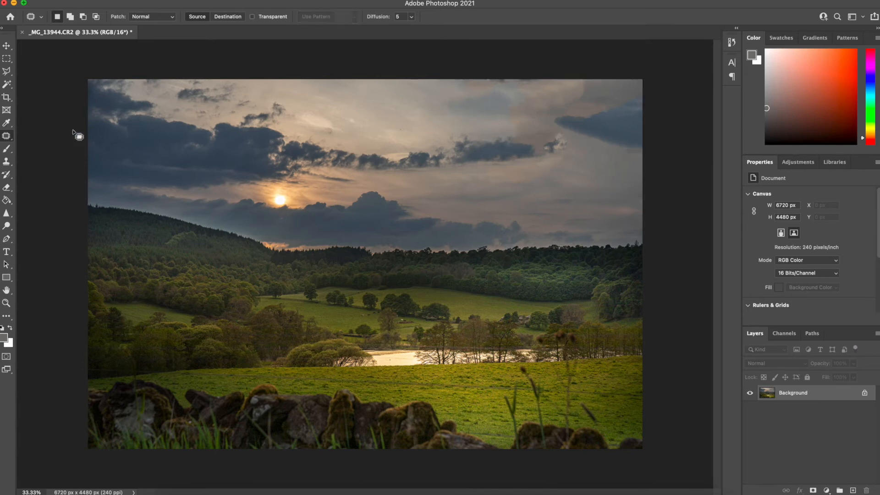
Smooth the leftover blotches in the upper-right sky with Spot Healing Brush strokes at size 400
right_click(15, 141)
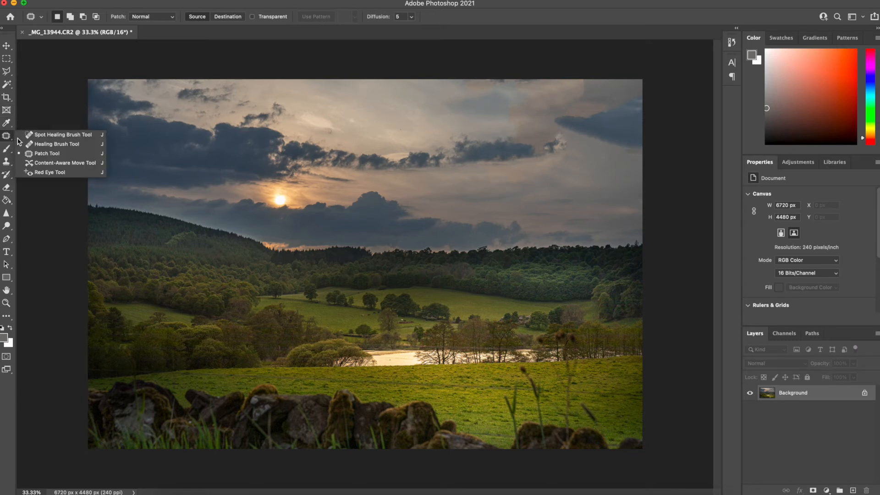
click(45, 146)
mouse_move(644, 92)
mouse_down()
mouse_move(544, 123)
mouse_move(552, 151)
mouse_move(517, 132)
mouse_up()
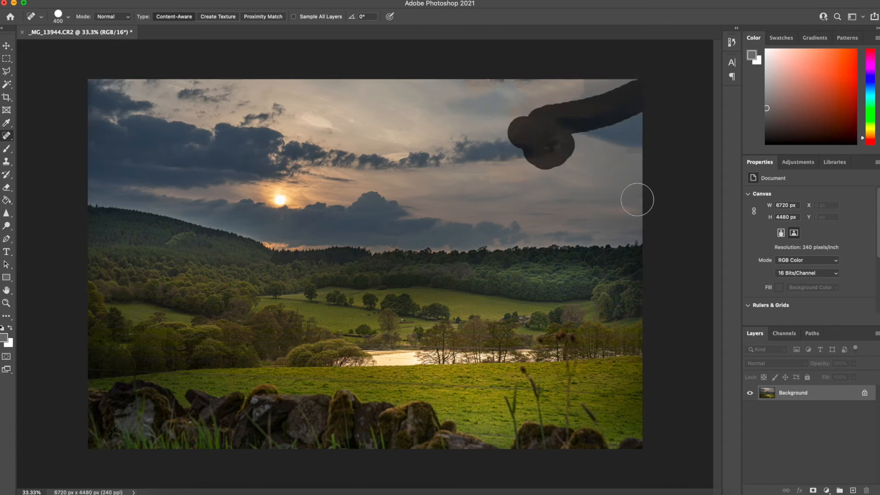
mouse_move(606, 91)
mouse_down()
mouse_move(518, 86)
mouse_move(572, 91)
mouse_up()
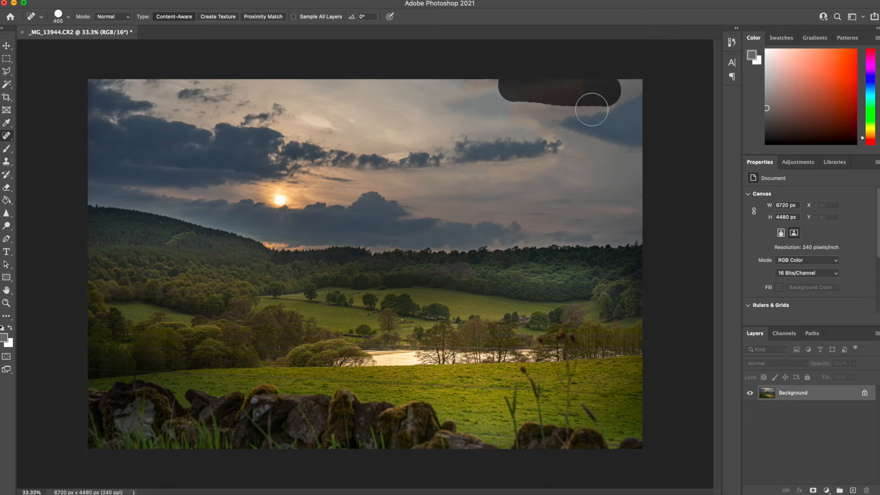
mouse_move(476, 81)
mouse_down()
mouse_move(534, 76)
mouse_move(532, 83)
mouse_up()
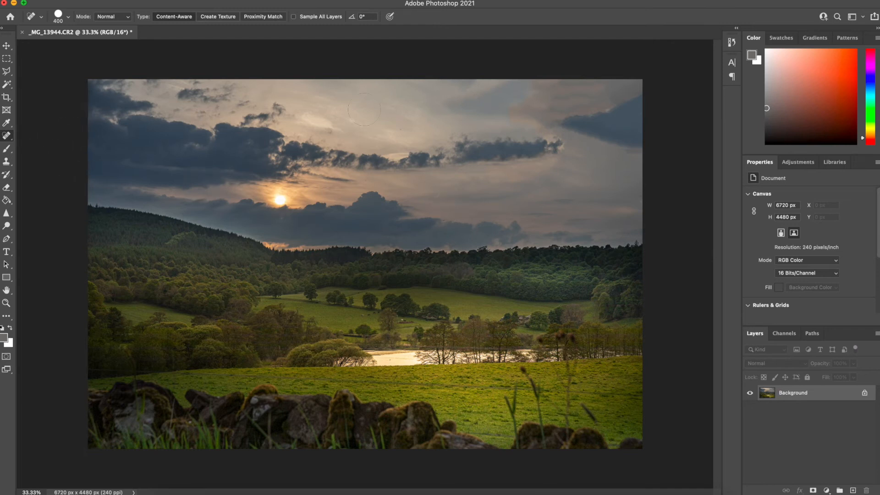
With the Clone Stamp at size 900, extend the thin cloud band to the right and clone smooth sky along the photo's upper-right edge
click(7, 163)
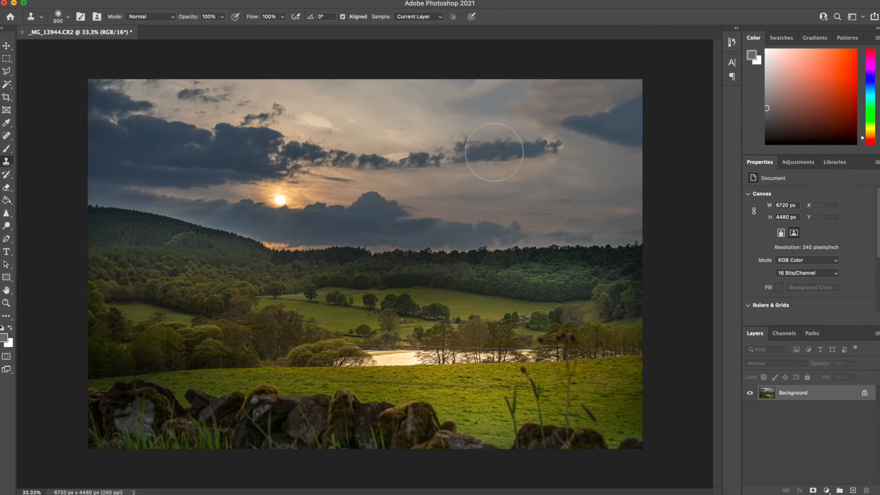
drag(494, 152, 562, 149)
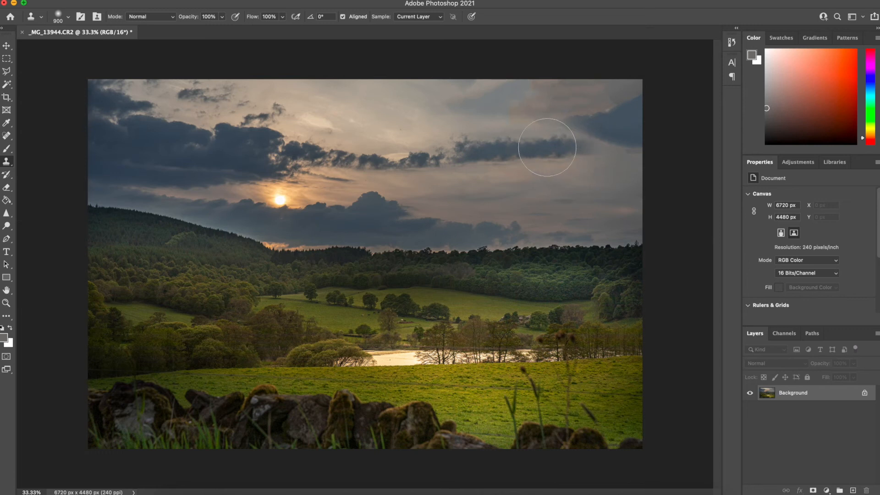
mouse_move(411, 97)
mouse_down()
mouse_move(399, 88)
mouse_move(397, 96)
mouse_up()
alt+click(396, 96)
click(451, 91)
click(487, 92)
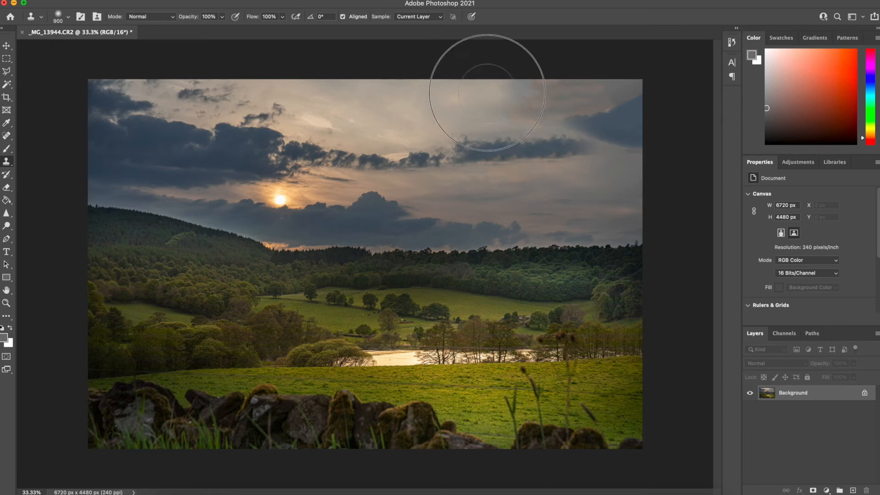
click(521, 92)
click(559, 79)
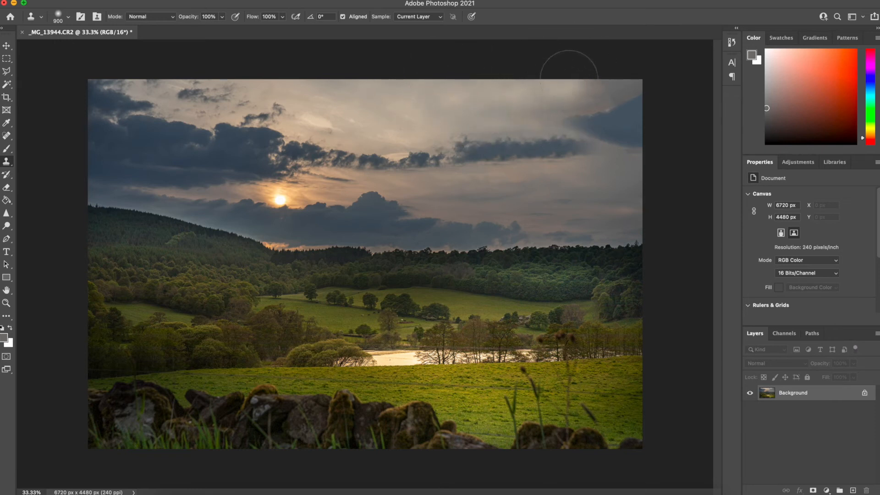
click(589, 79)
click(625, 65)
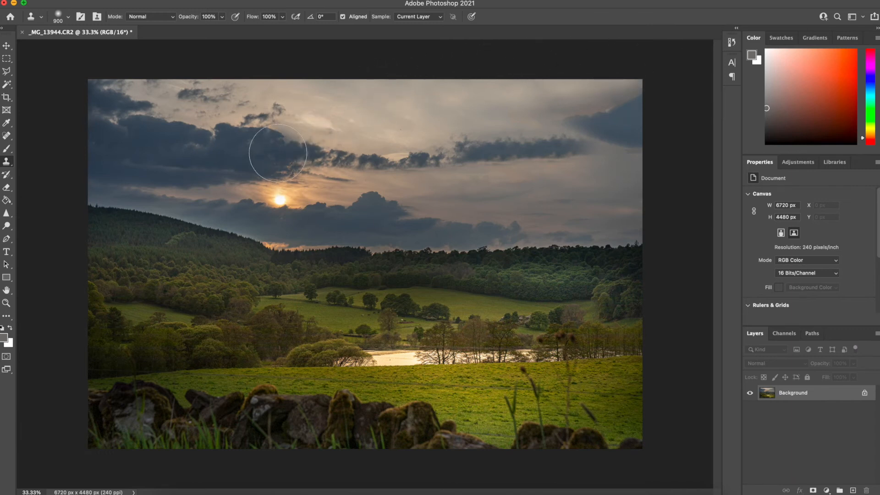
Try to clone a dark cloud over the edge of the cloud in the upper-right sky
mouse_move(590, 126)
mouse_down()
mouse_move(627, 95)
mouse_move(566, 98)
mouse_move(579, 105)
mouse_move(582, 127)
mouse_move(626, 152)
mouse_move(622, 130)
mouse_move(587, 127)
mouse_move(564, 99)
mouse_up()
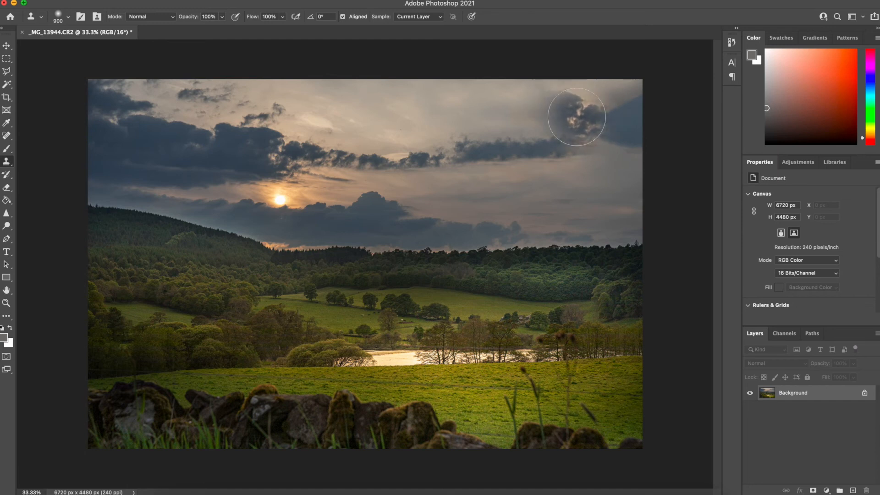
click(576, 117)
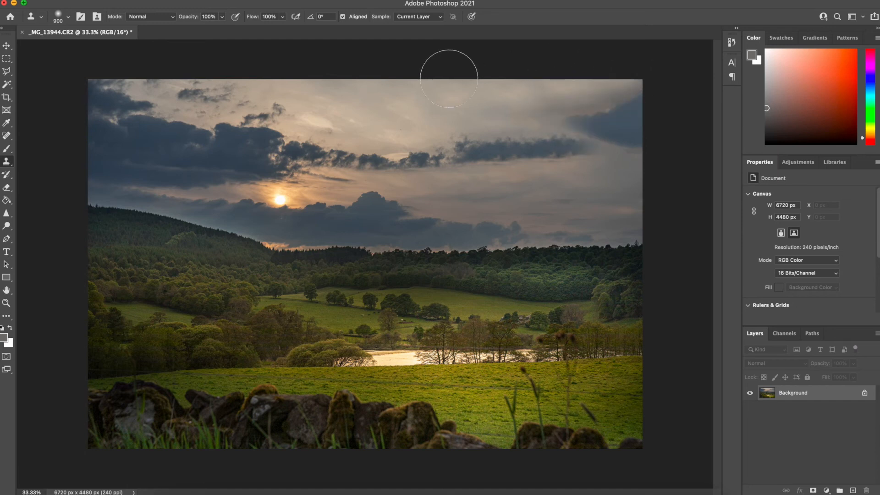
click(6, 46)
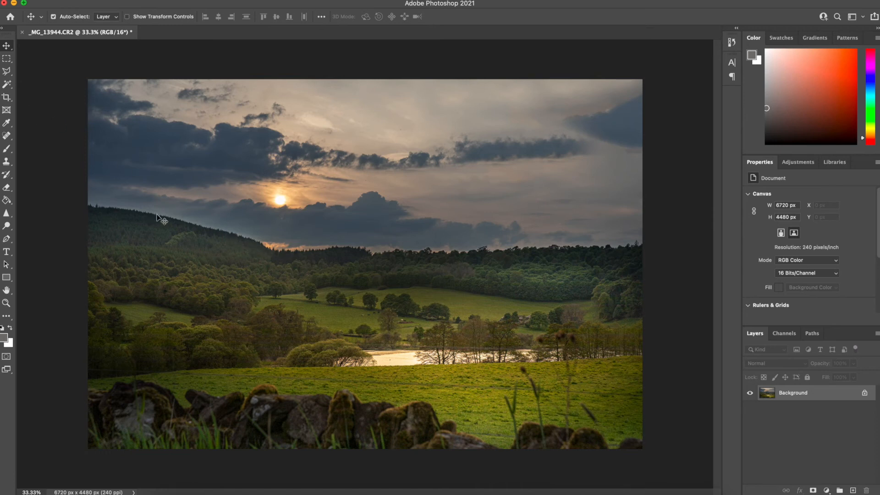
Set the Clone Stamp's blend mode to Darker Color
click(7, 161)
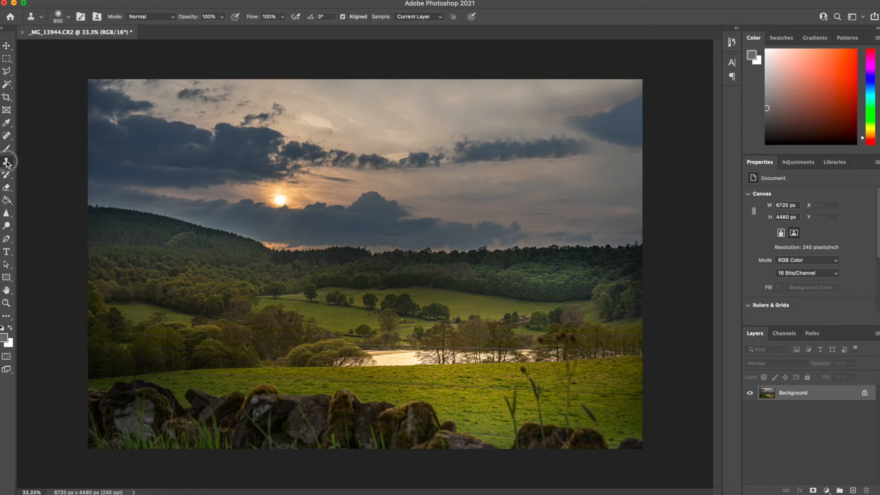
click(175, 18)
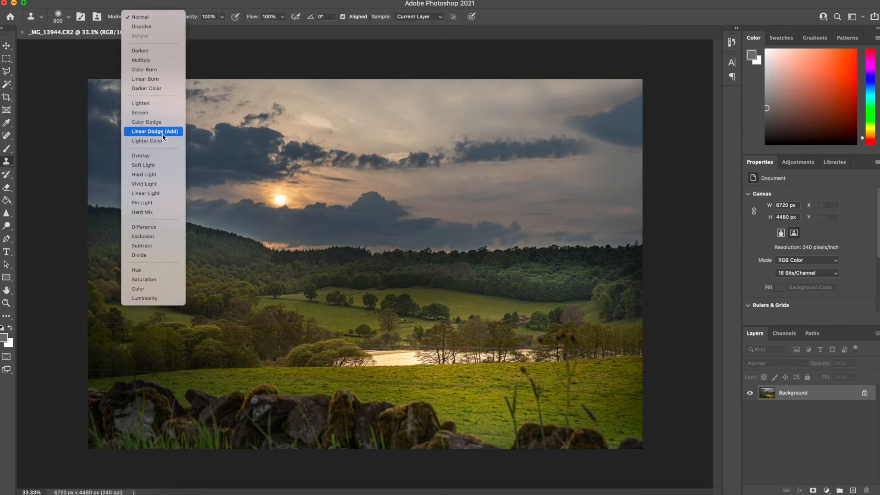
click(155, 89)
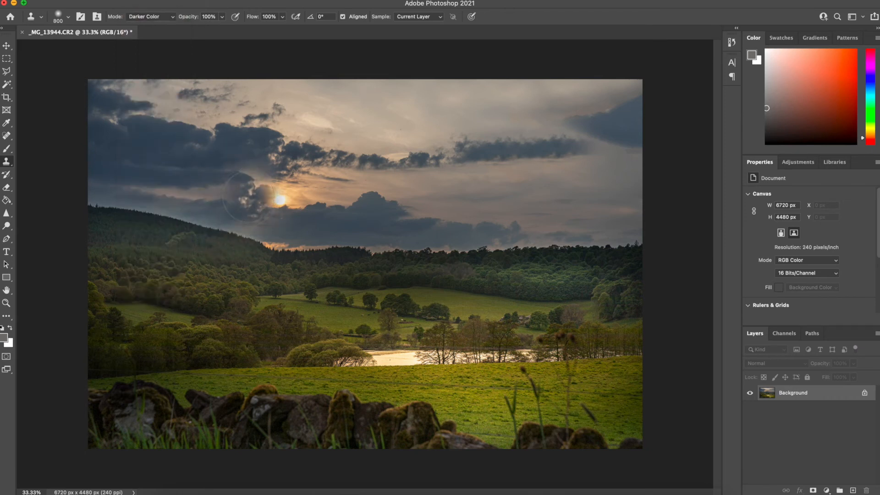
Clone darker sky over the light halo along the left hill's ridge with the Clone Stamp at size 80
key(bracketleft)
key(bracketleft)
key(bracketleft)
key(bracketleft)
key(bracketleft)
key(bracketleft)
key(bracketleft)
key(super+plus)
key(super+plus)
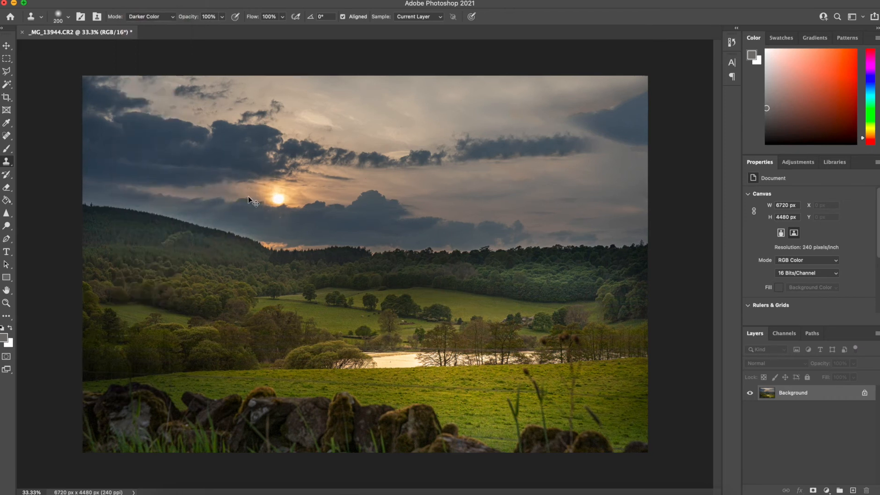
scroll(248, 197, left, 3)
scroll(248, 197, left, 5)
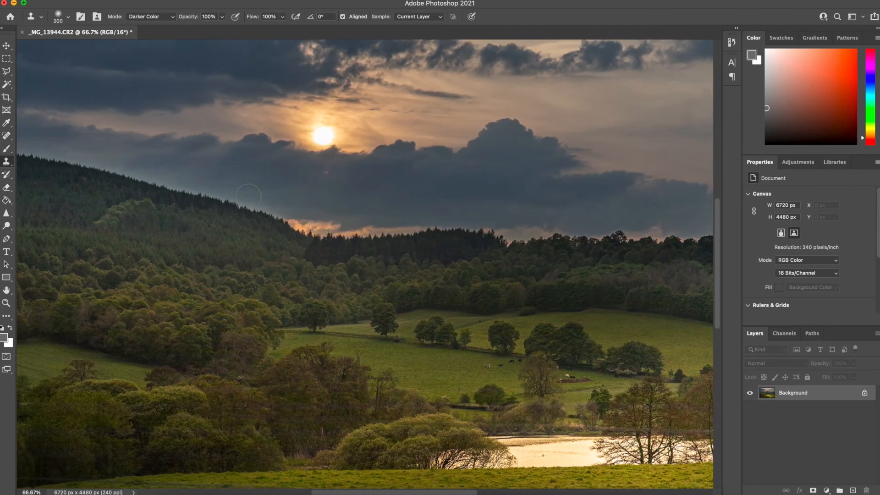
key(bracketleft)
key(bracketleft)
key(bracketleft)
key(bracketleft)
key(bracketleft)
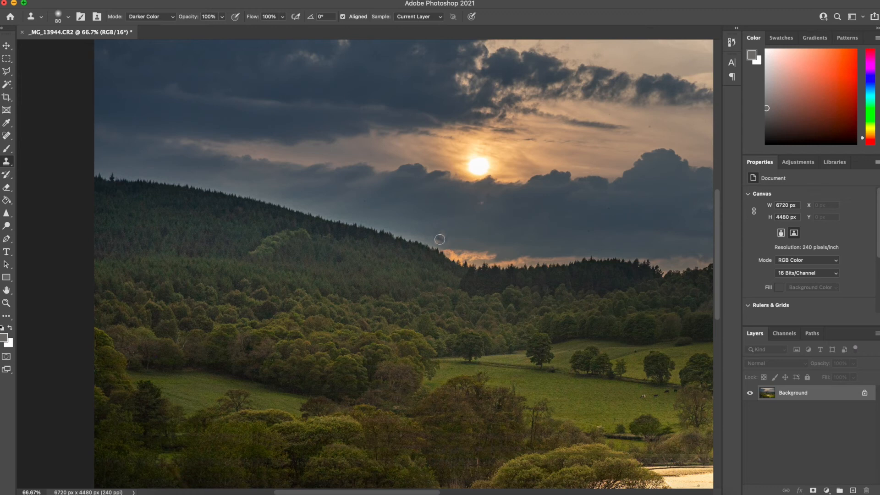
mouse_move(438, 247)
mouse_down()
mouse_move(220, 190)
mouse_move(86, 171)
mouse_up()
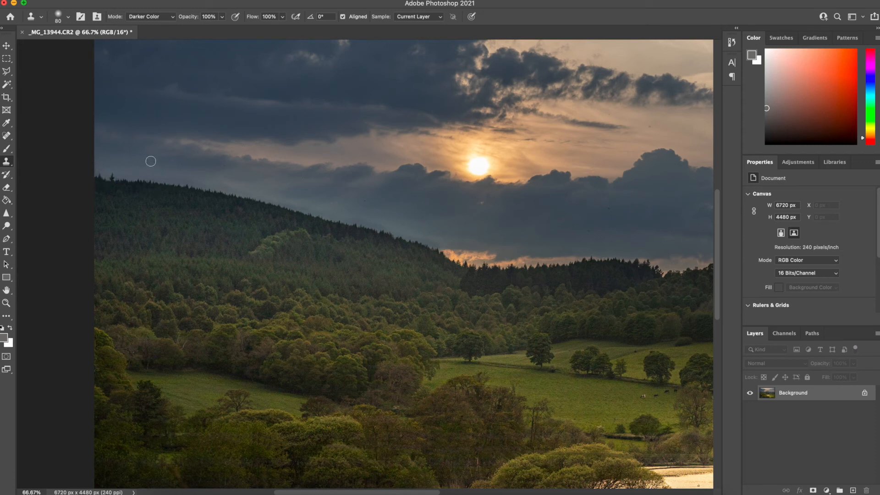
Clone darker sky over the light fringe above the distant treeline right of centre with the Clone Stamp at size 30
key(super+minus)
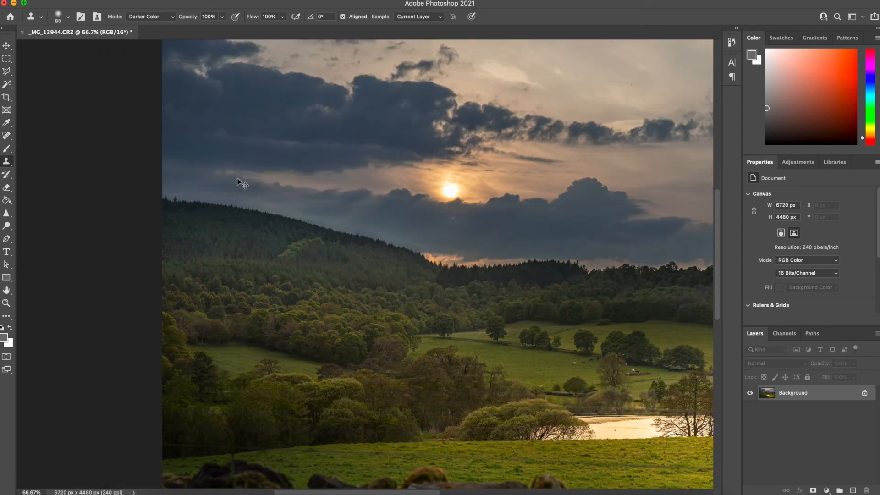
key(super+minus)
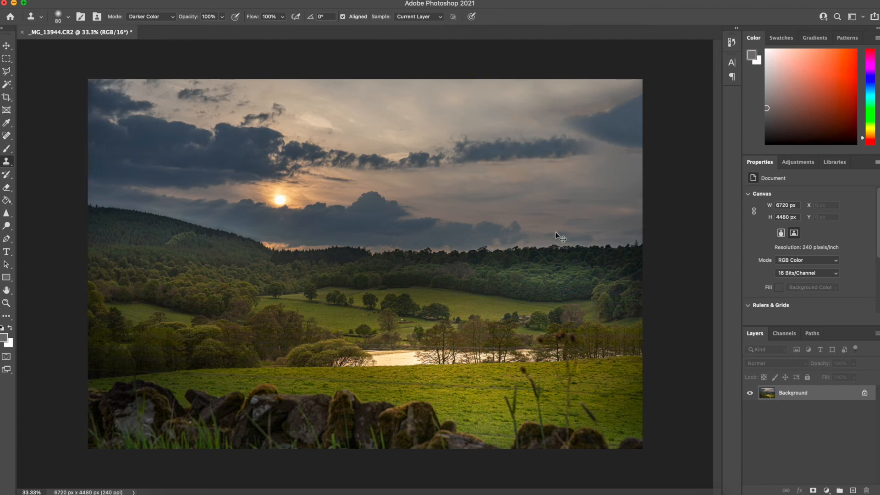
key(super+plus)
key(super+plus)
key(super+plus)
key(super+plus)
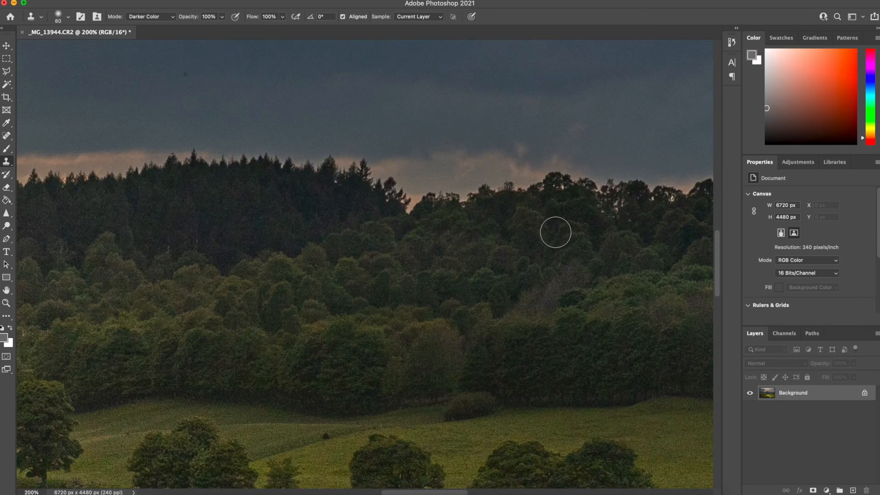
scroll(556, 232, up, 5)
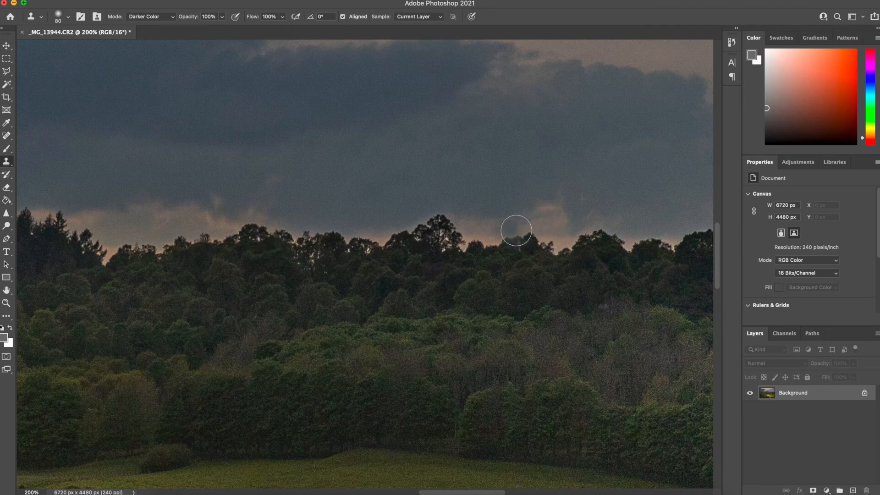
scroll(515, 230, right, 3)
scroll(515, 230, up, 5)
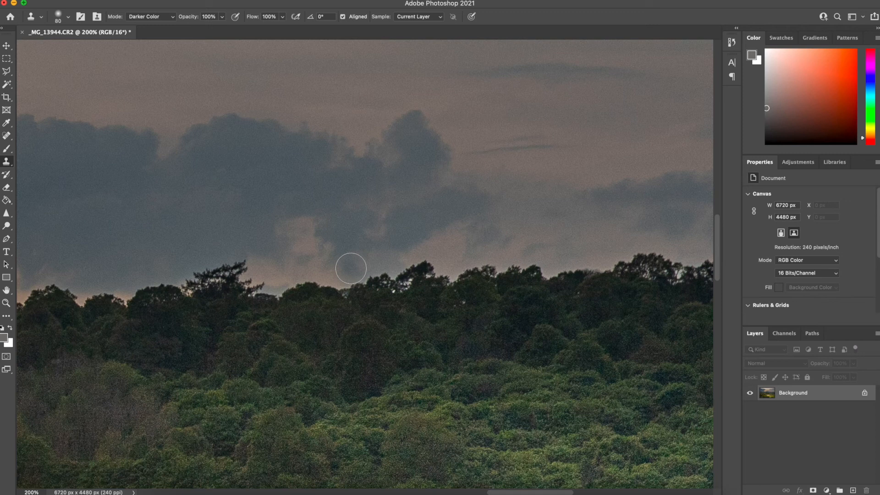
key(bracketleft)
key(bracketleft)
key(bracketleft)
key(bracketleft)
key(bracketleft)
click(340, 279)
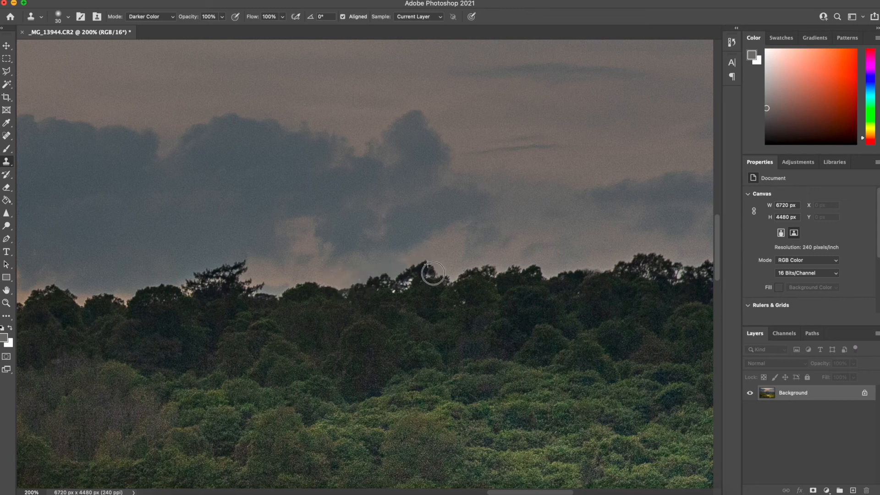
mouse_move(446, 278)
mouse_down()
mouse_move(521, 264)
mouse_move(549, 276)
mouse_move(644, 249)
mouse_move(678, 273)
mouse_up()
Continue cloning resampled sky just above the treeline as far as the photo's right edge
scroll(679, 275, right, 3)
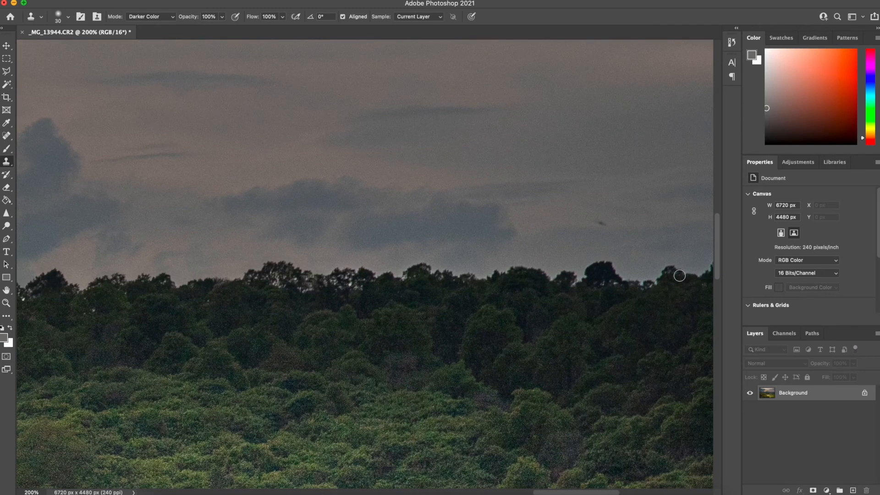
scroll(679, 275, right, 3)
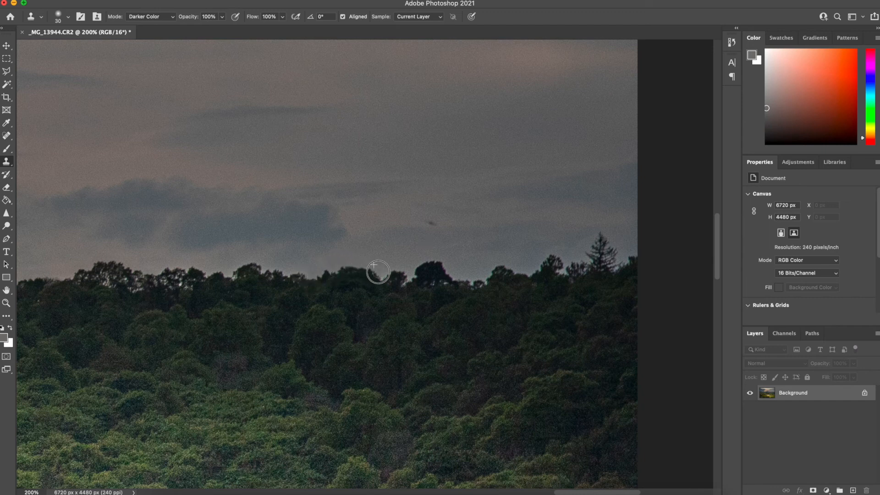
mouse_move(416, 216)
mouse_down()
mouse_move(430, 220)
mouse_move(414, 225)
mouse_up()
alt+click(434, 253)
mouse_move(434, 257)
mouse_down()
mouse_move(459, 279)
mouse_move(483, 281)
mouse_move(490, 268)
mouse_move(521, 270)
mouse_move(556, 257)
mouse_move(564, 270)
mouse_move(589, 255)
mouse_move(599, 236)
mouse_move(615, 261)
mouse_move(636, 255)
mouse_up()
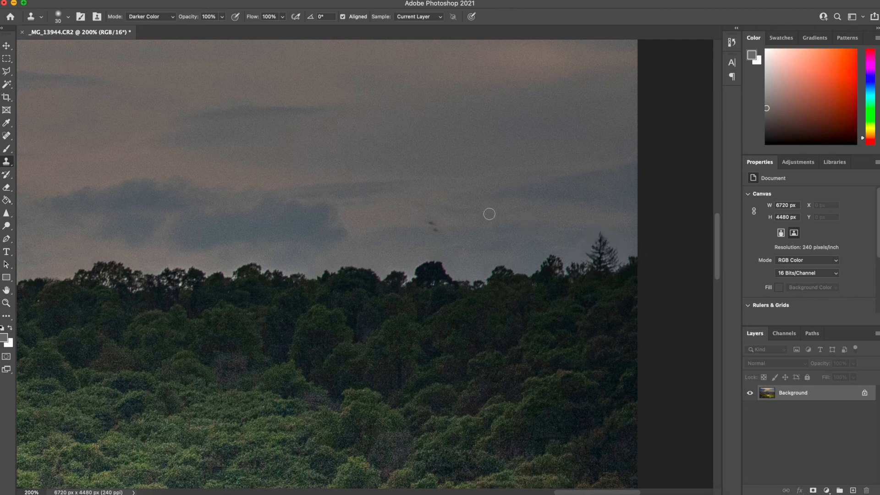
Set the Clone Stamp's blend mode to Normal and clone out the small dark specks in the sky above the treeline
click(174, 18)
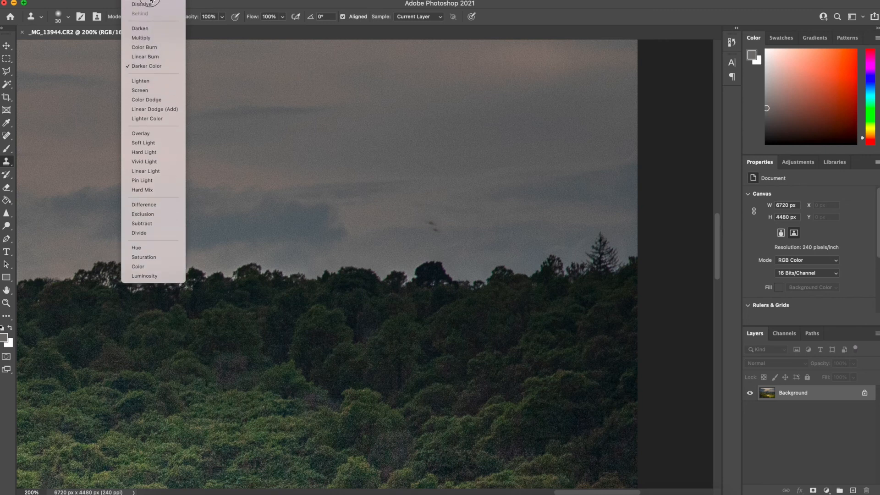
click(146, 5)
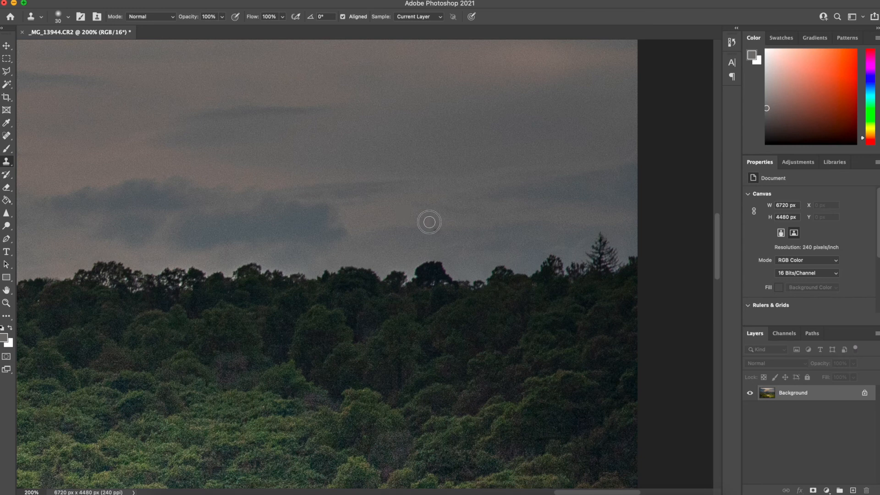
drag(439, 230, 448, 213)
Crop the photo at a 16:9 ratio to about 6469 × 3639 px, trimming the upper sky and a sliver of the right edge
scroll(266, 254, down, 10)
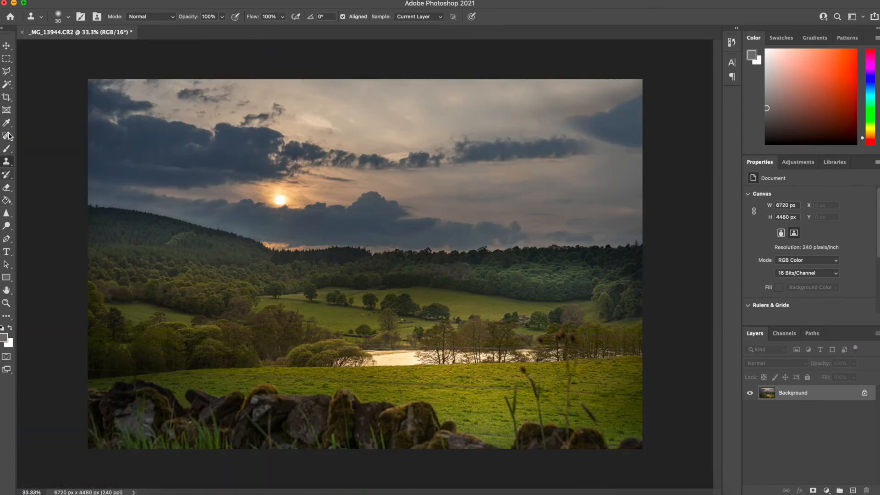
click(9, 97)
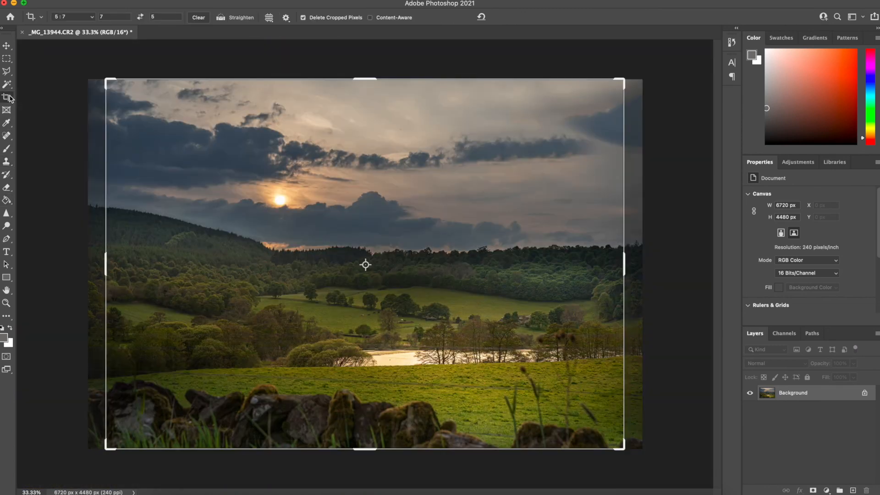
click(92, 19)
click(85, 35)
drag(372, 229, 372, 191)
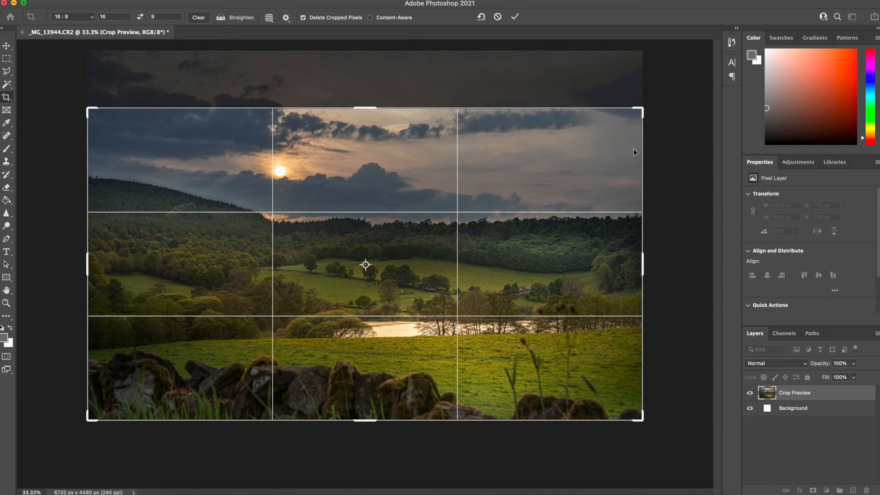
drag(640, 110, 632, 117)
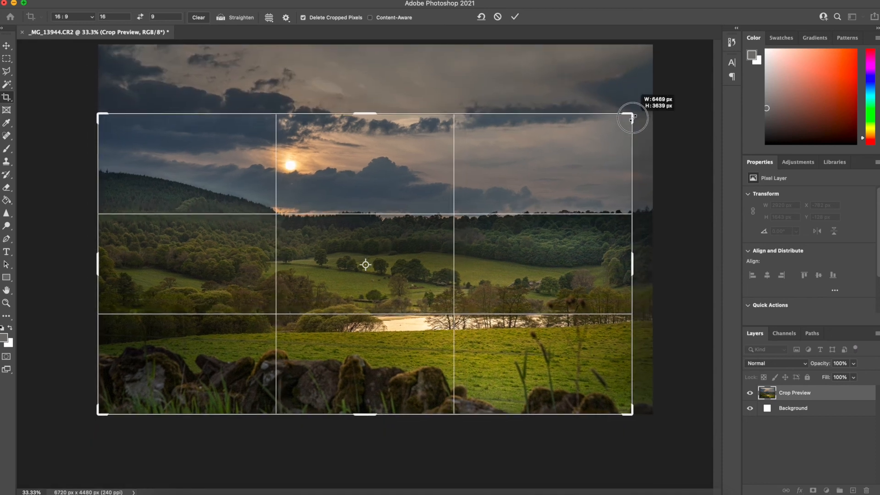
key(Return)
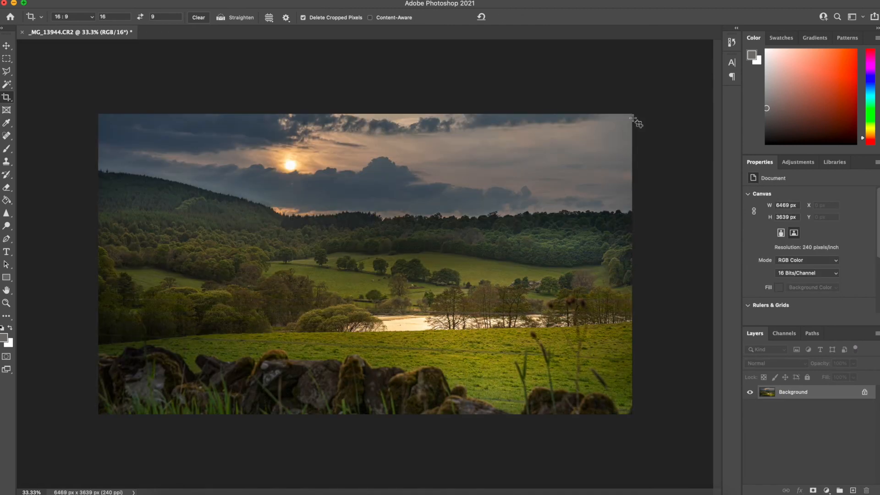